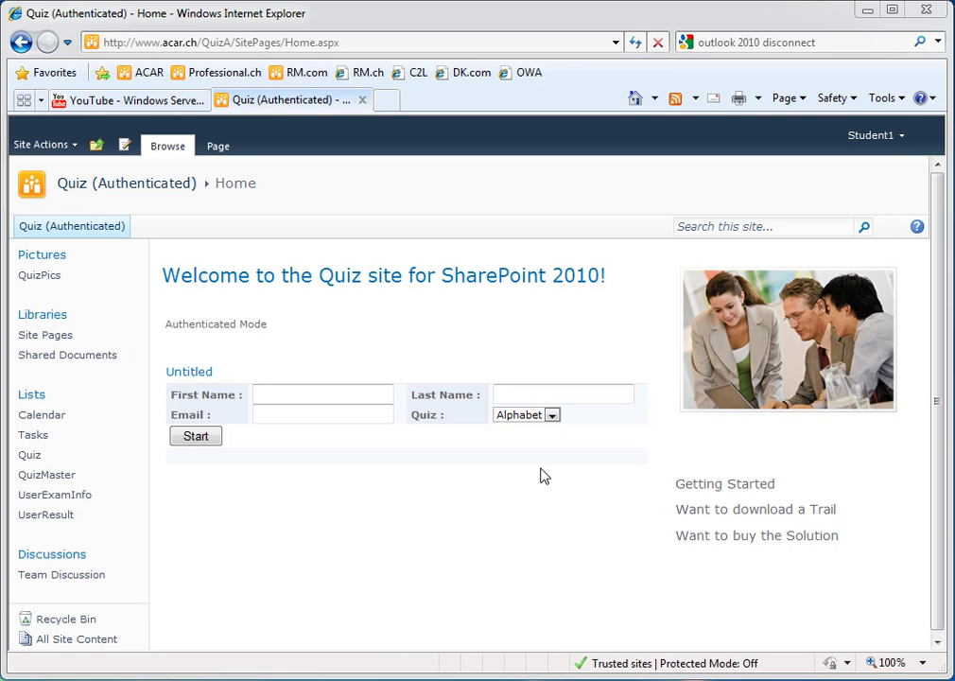
pyautogui.click(896, 140)
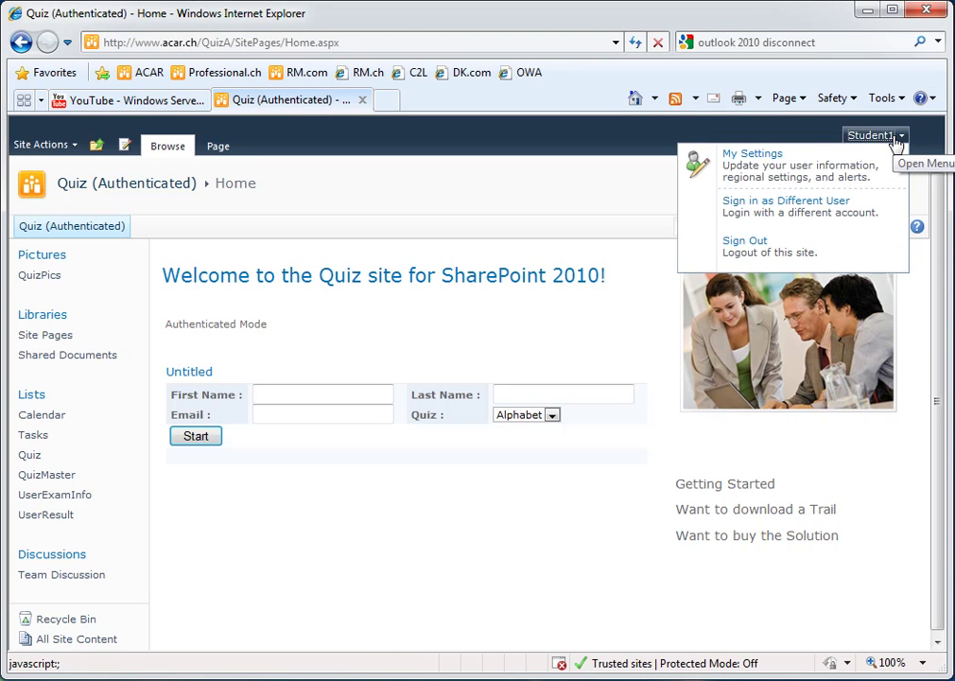
pyautogui.click(561, 173)
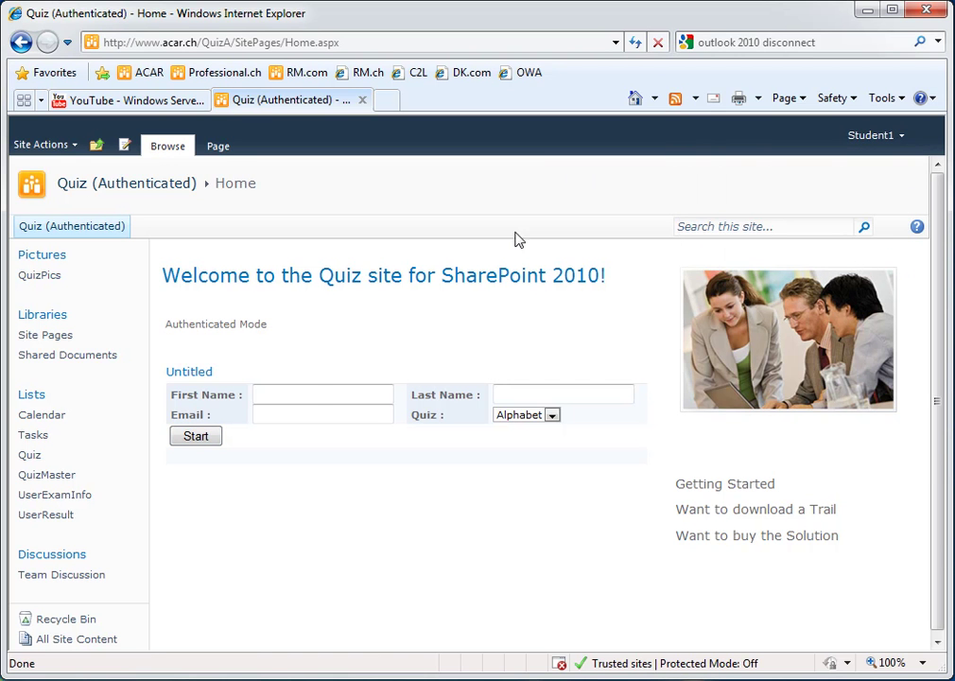
# Step: Fill in the quiz start form with the signed-in student's first name, last name and e-mail address
pyautogui.click(318, 390)
pyautogui.write('stu')
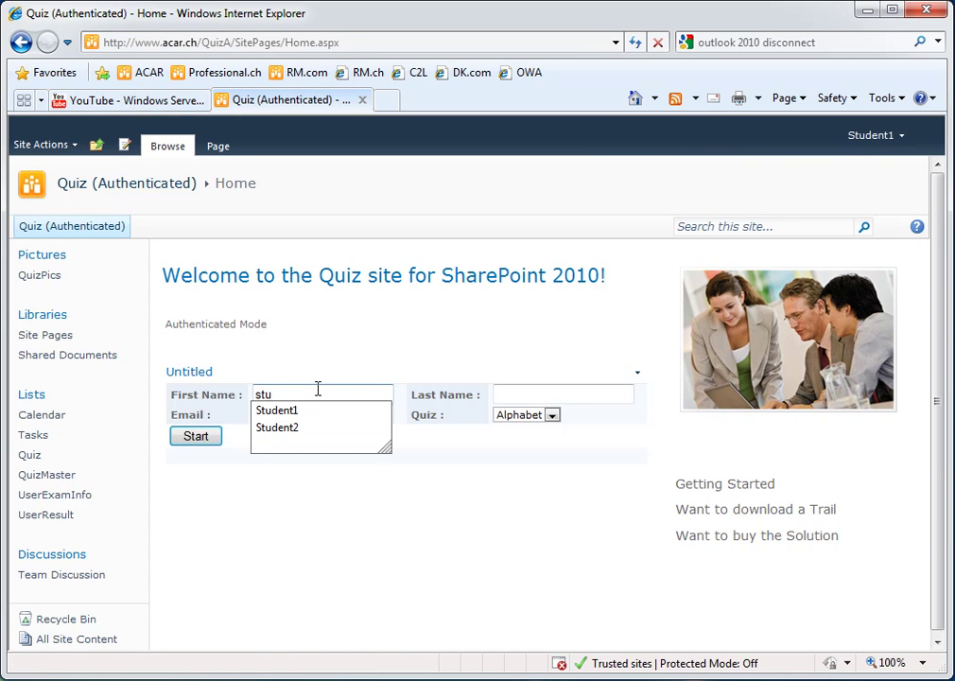
pyautogui.press('Down')
pyautogui.press('Tab')
pyautogui.write('st')
pyautogui.press('Down')
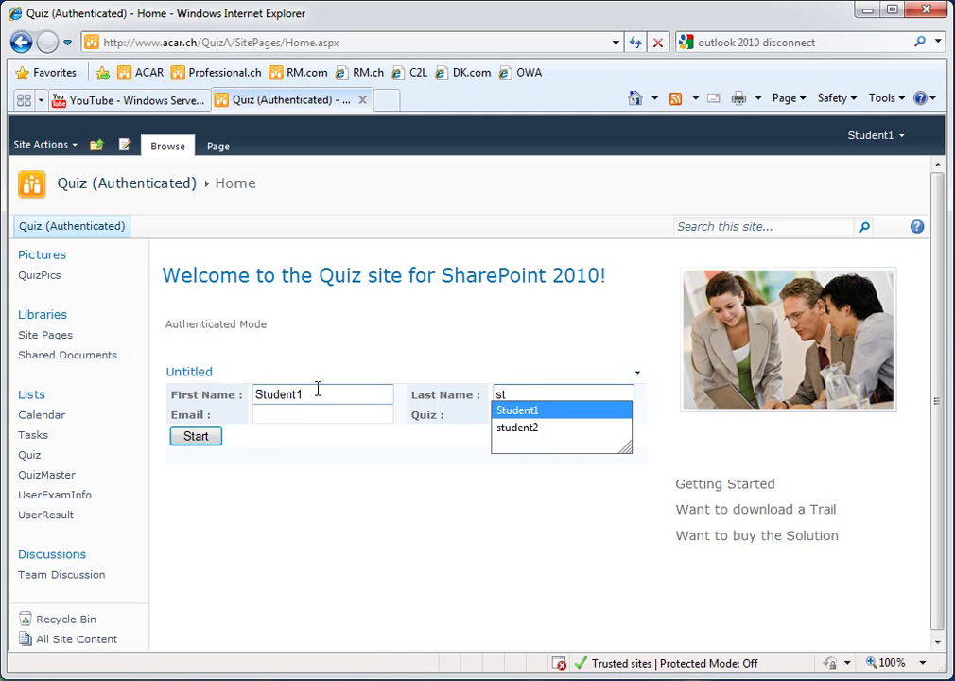
pyautogui.press('Tab')
pyautogui.write('s')
pyautogui.press('Down')
pyautogui.press('Tab')
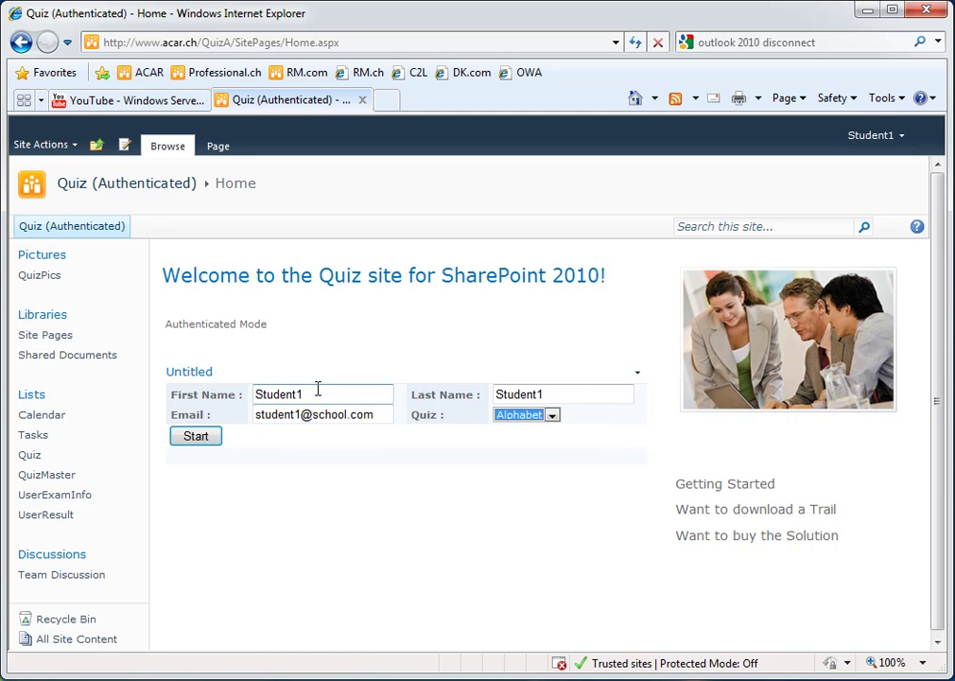
# Step: Choose the Alphabet quiz and start it
pyautogui.click(554, 421)
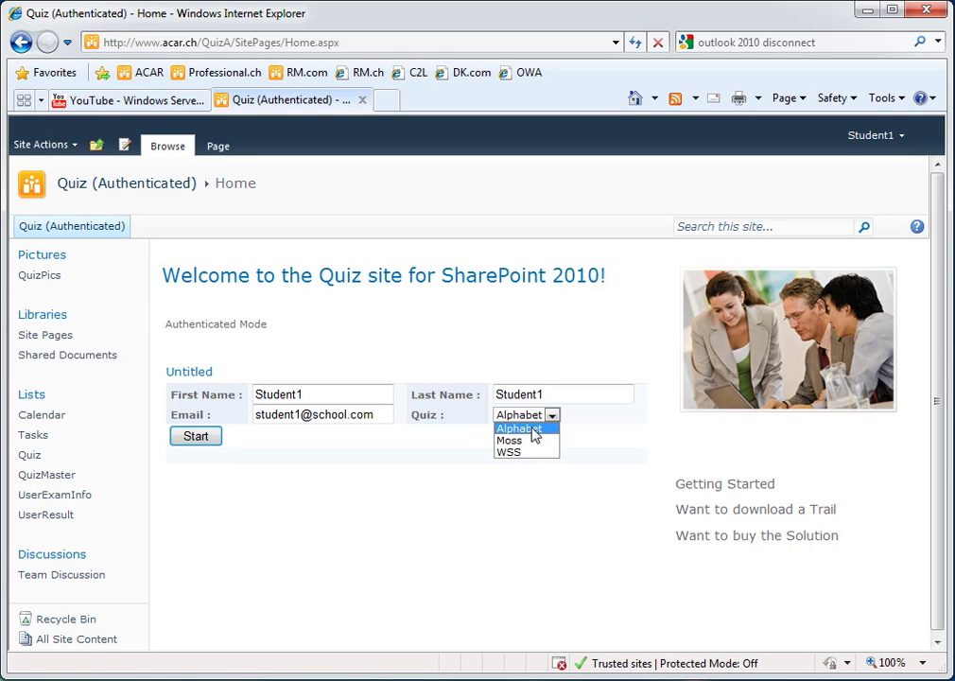
pyautogui.click(530, 430)
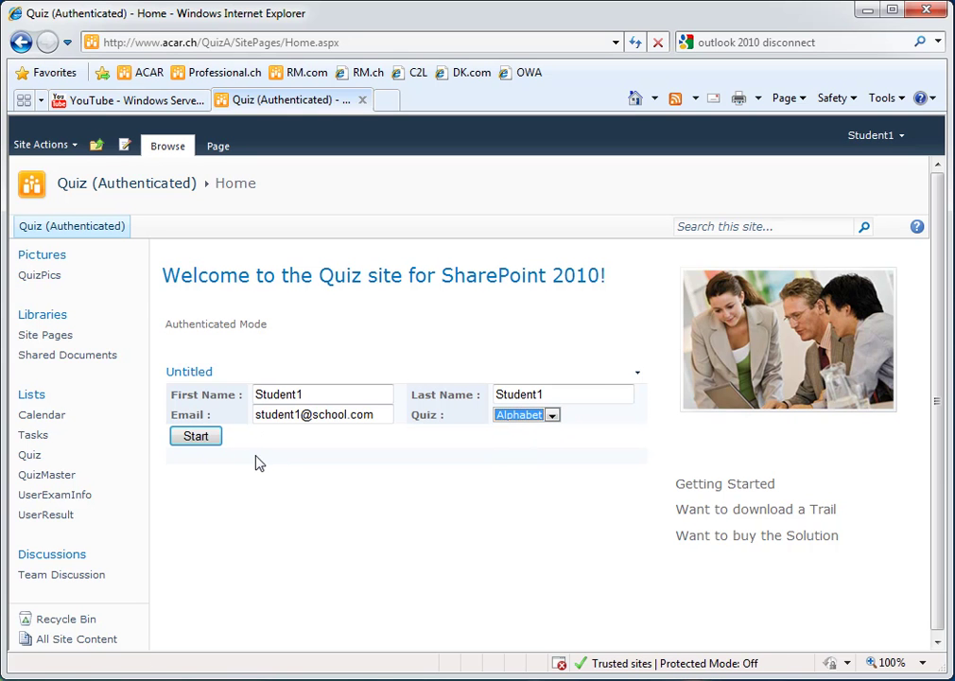
pyautogui.click(197, 437)
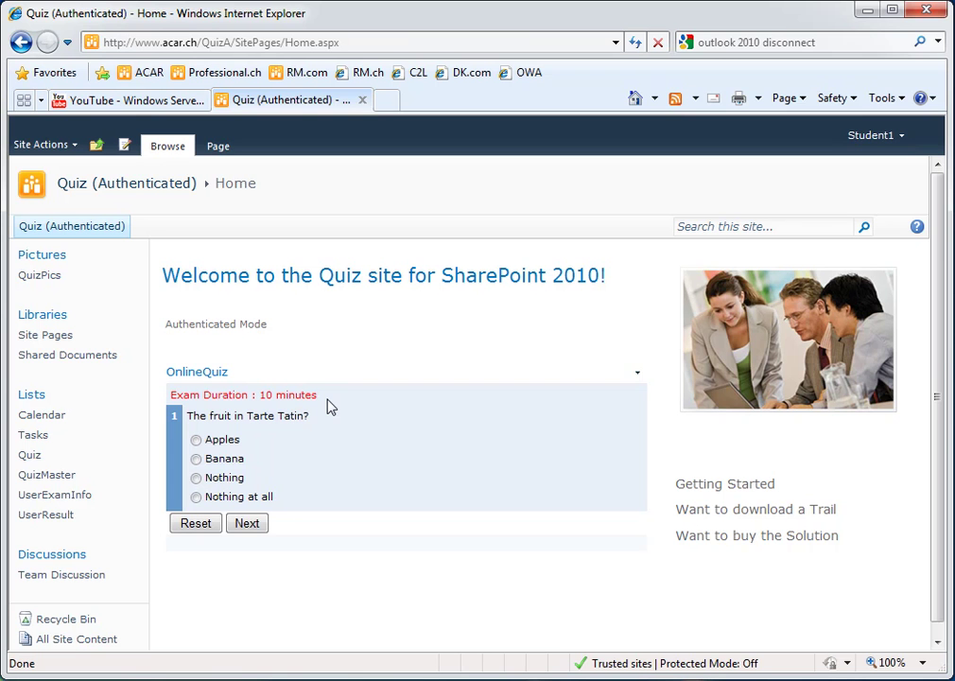
# Step: Answer the Tarte Tatin question with Apples and the hot spring question with Geyser, advancing to question 3
pyautogui.click(196, 440)
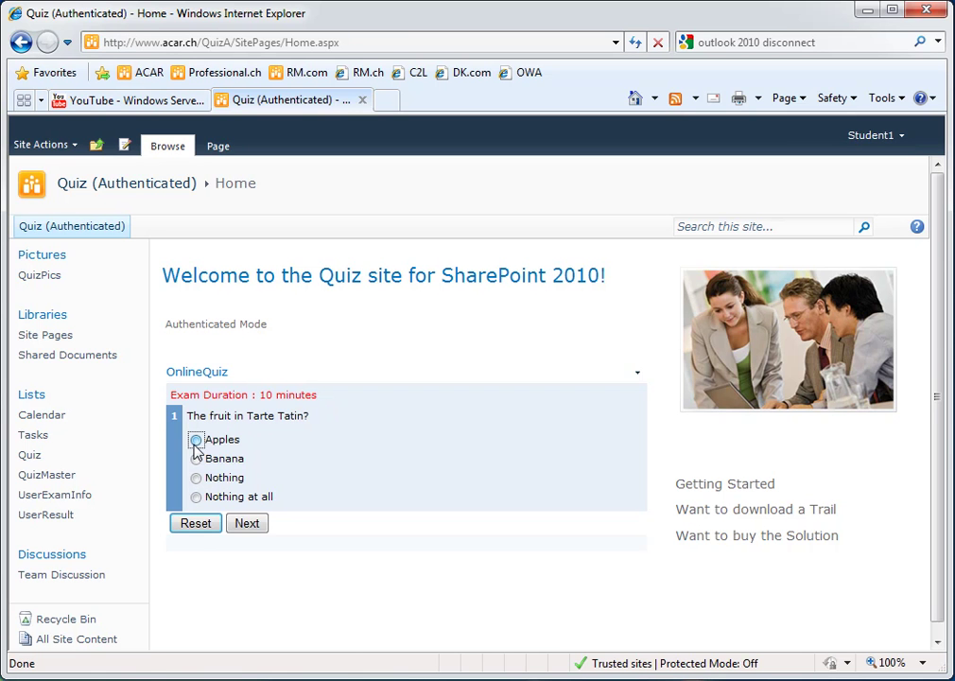
pyautogui.click(247, 524)
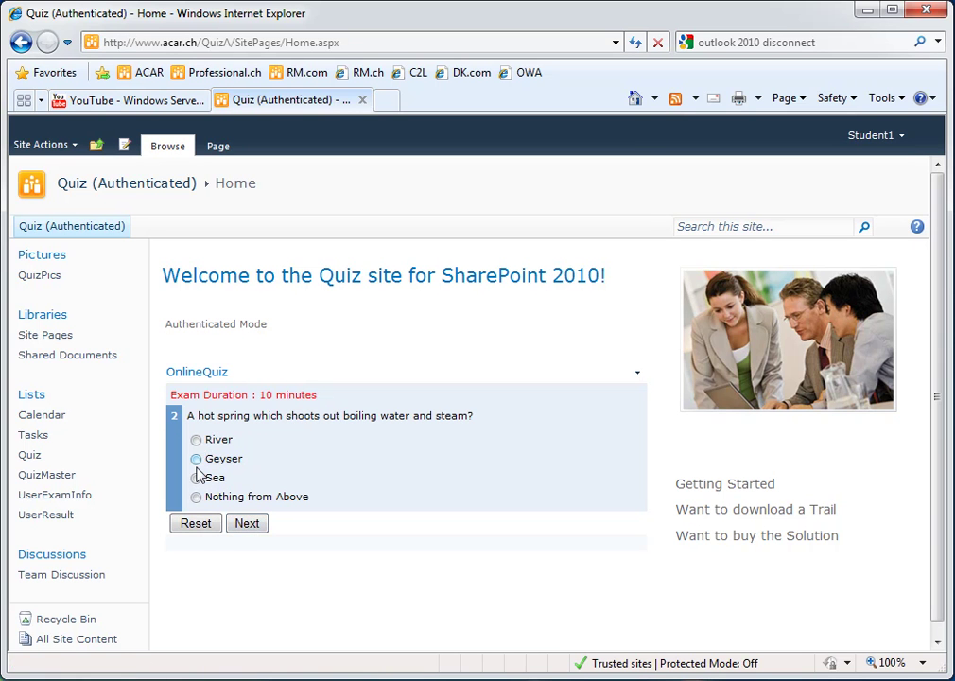
pyautogui.click(196, 460)
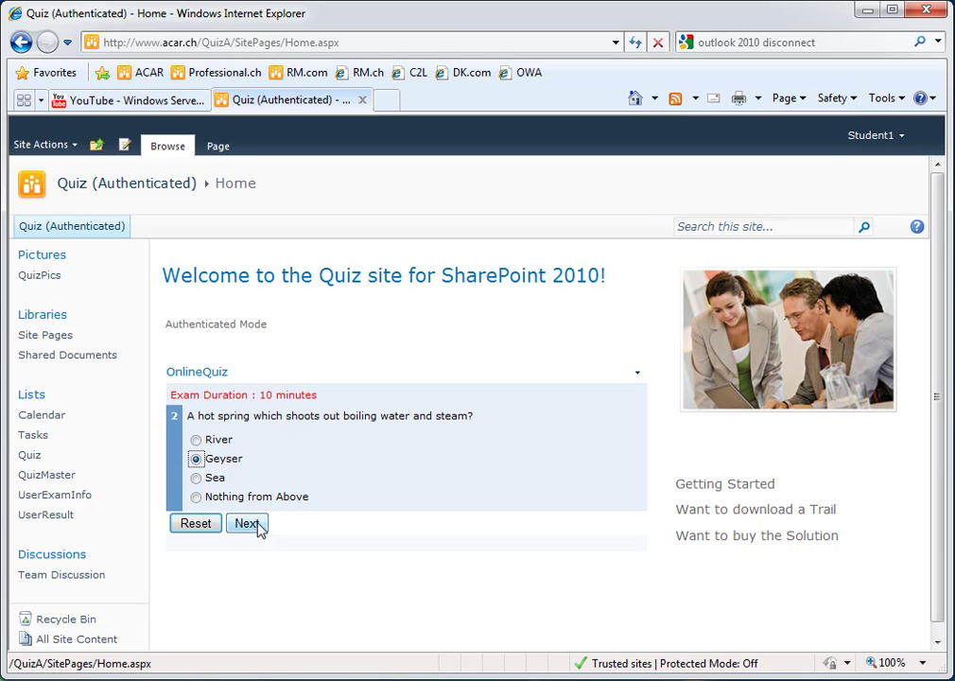
pyautogui.click(259, 526)
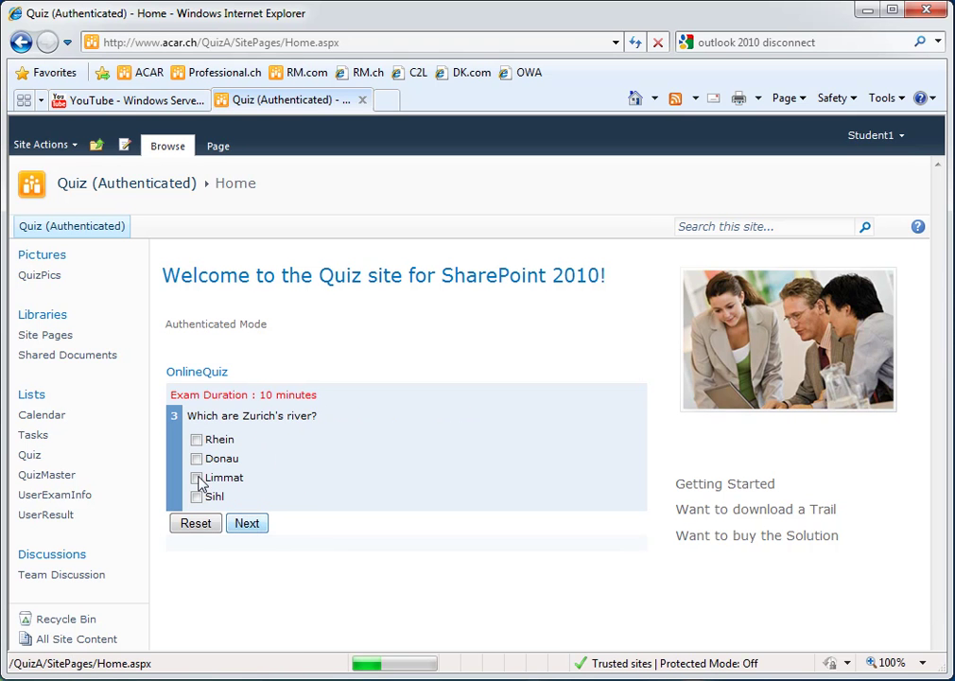
# Step: Answer the question about Zurich's rivers with Limmat and Sihl and continue to question 4
pyautogui.click(197, 477)
pyautogui.click(197, 496)
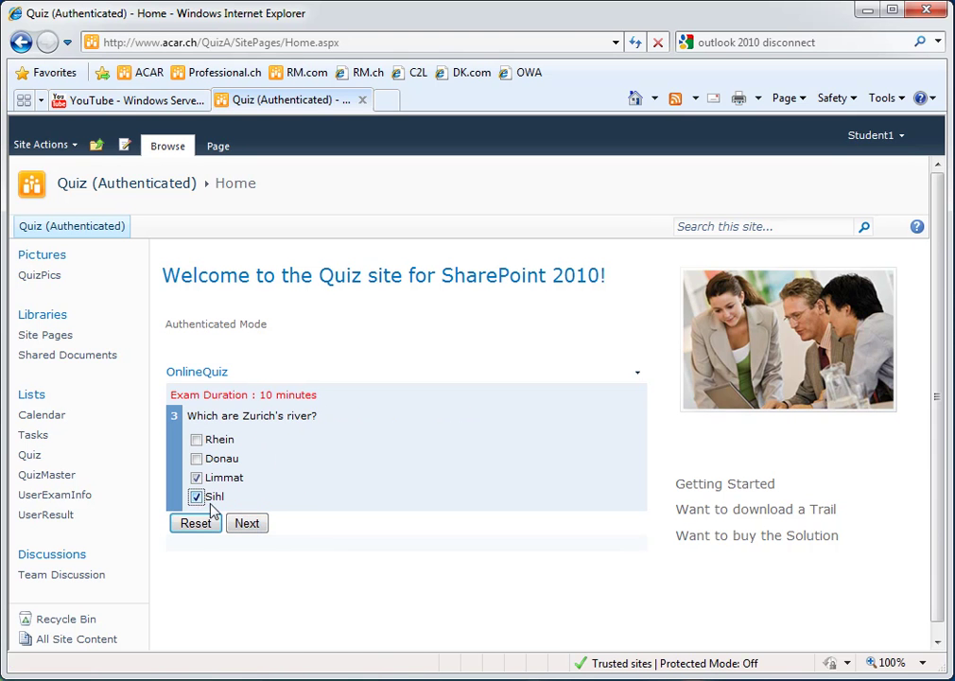
pyautogui.click(256, 526)
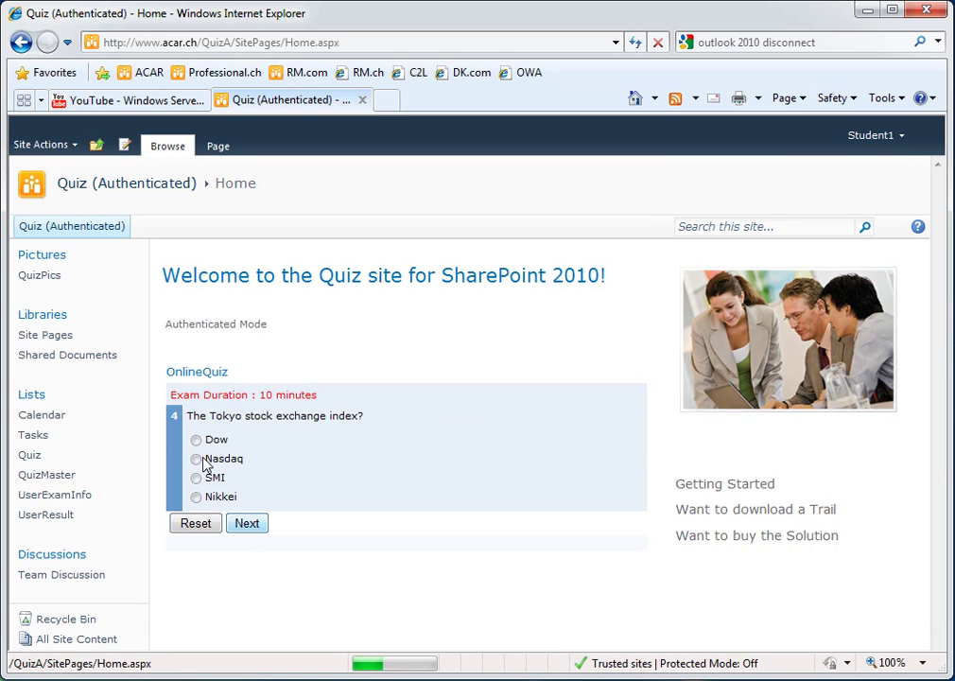
# Step: Answer the Tokyo stock index question with Nasdaq and the Italian dessert question with Mascarpone, submitting the quiz
pyautogui.click(197, 460)
pyautogui.click(255, 526)
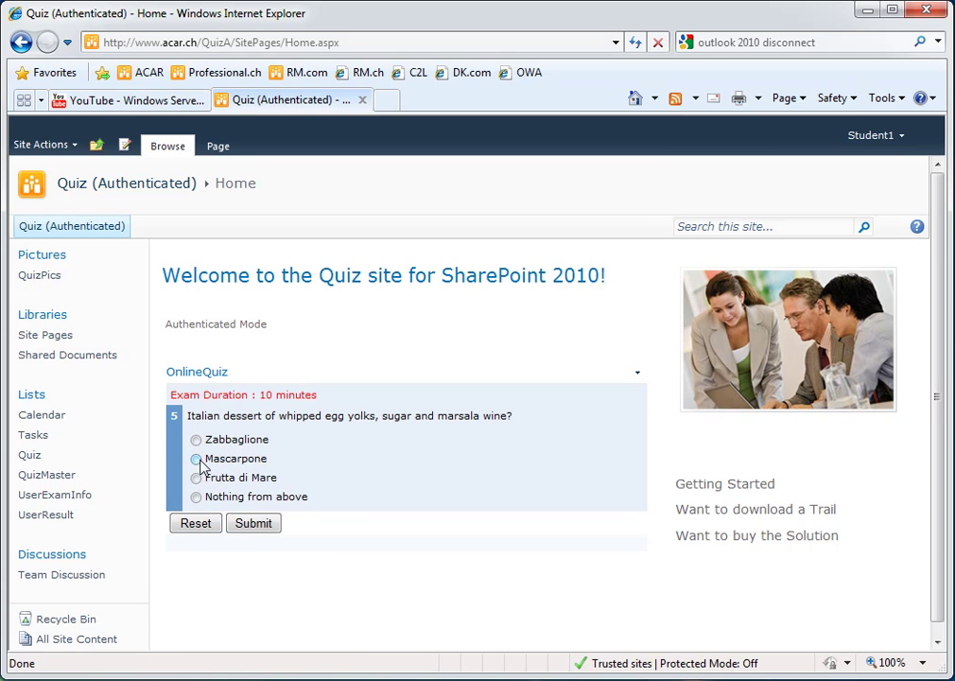
pyautogui.click(196, 459)
pyautogui.click(253, 523)
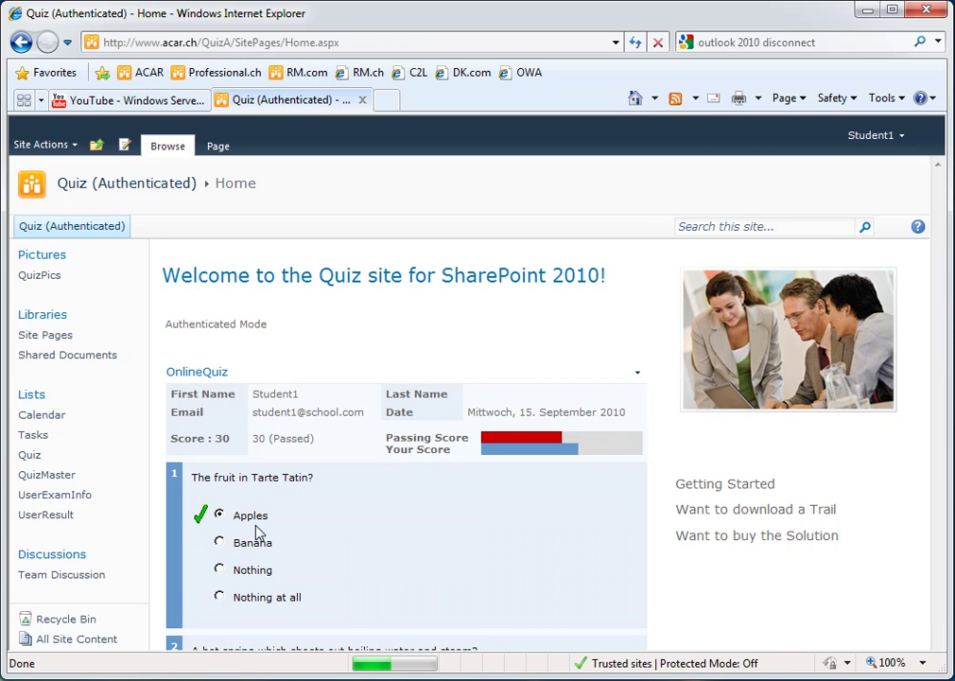
# Step: Examine the quiz result page, including the score, the passing-score bars and the marking of all five answers
pyautogui.scroll(-2, 463, 437)
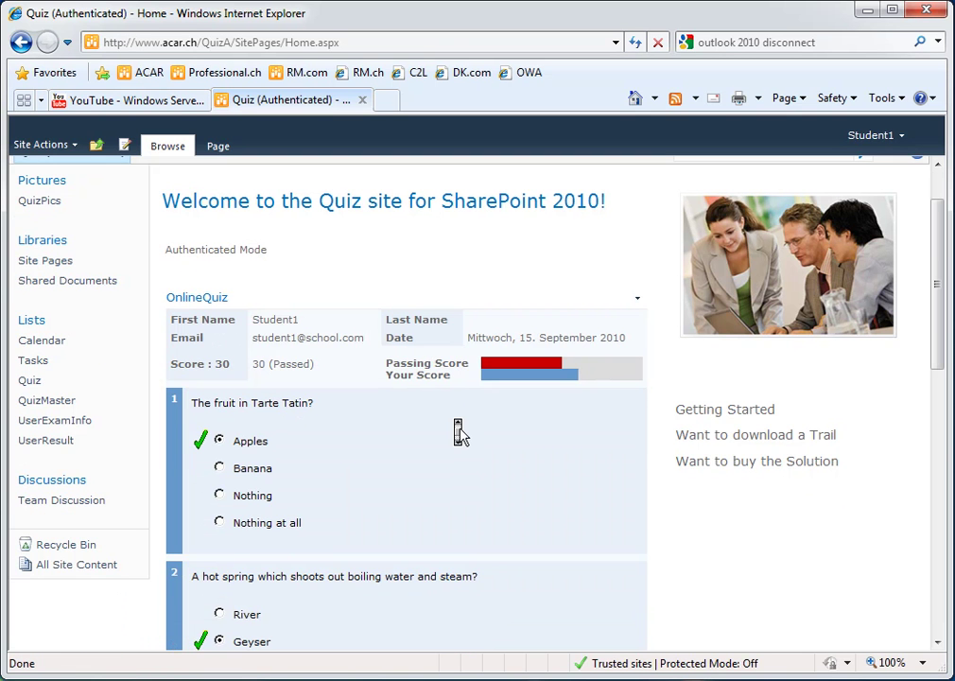
pyautogui.scroll(-1, 458, 434)
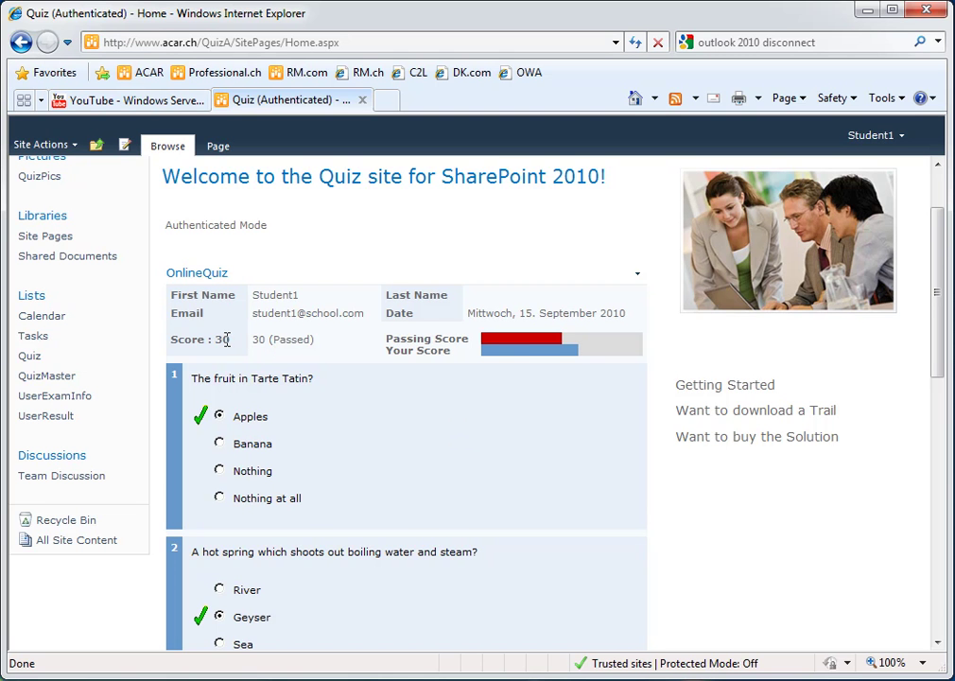
pyautogui.tripleClick(287, 346)
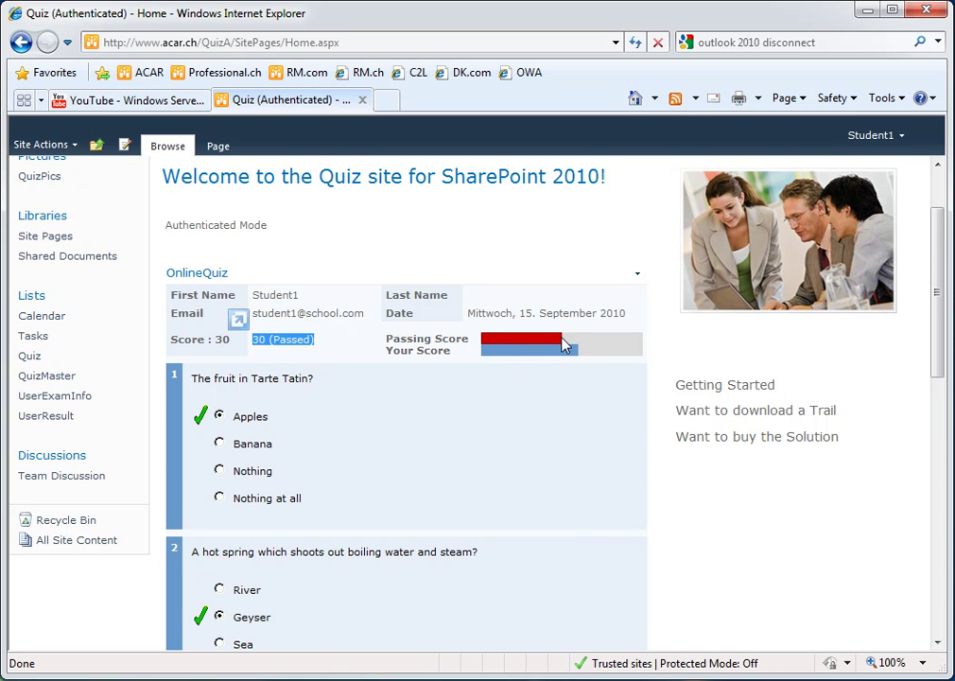
pyautogui.click(553, 418)
pyautogui.scroll(-1, 552, 419)
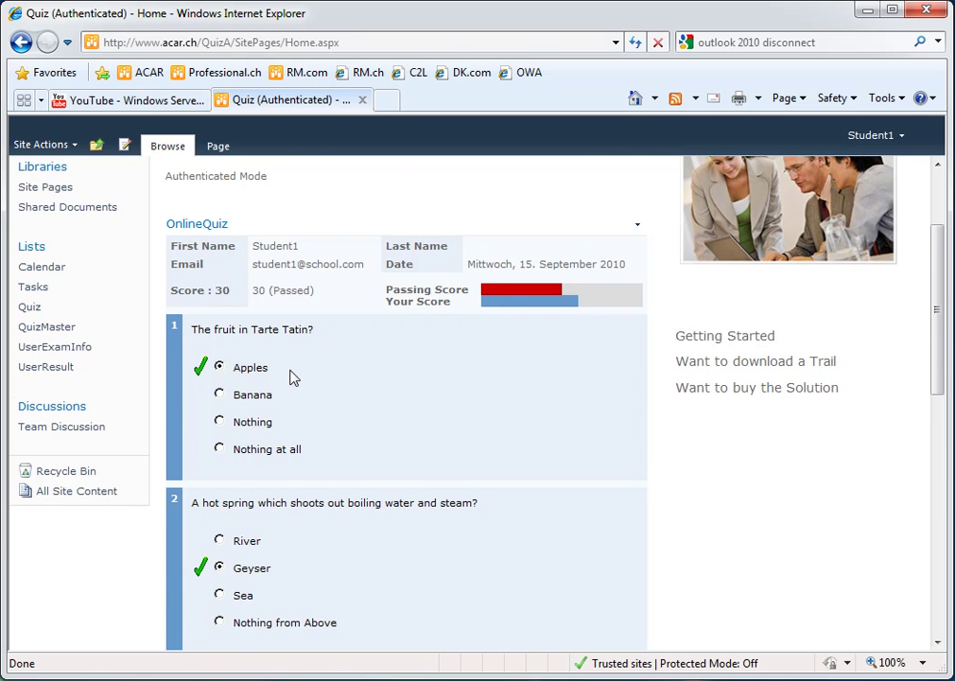
pyautogui.scroll(-4, 293, 379)
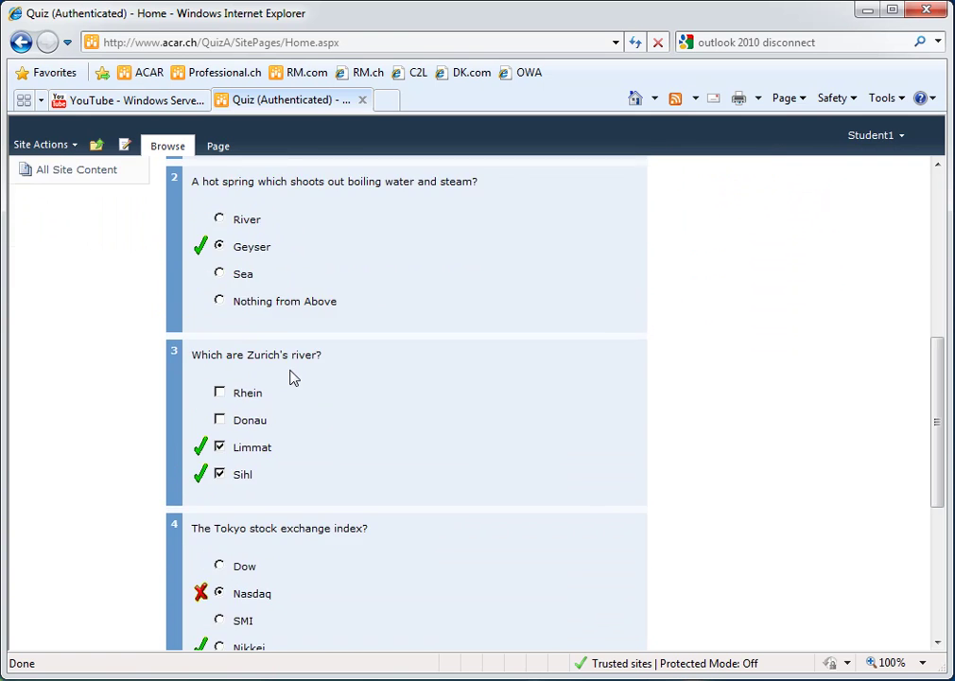
pyautogui.scroll(-2, 293, 378)
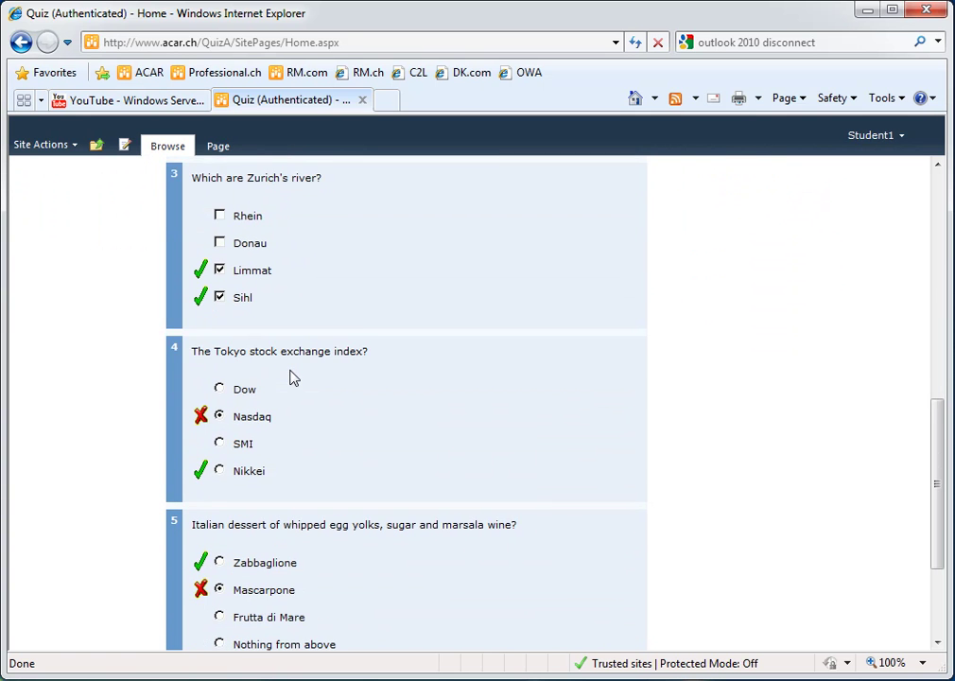
pyautogui.scroll(-2, 304, 413)
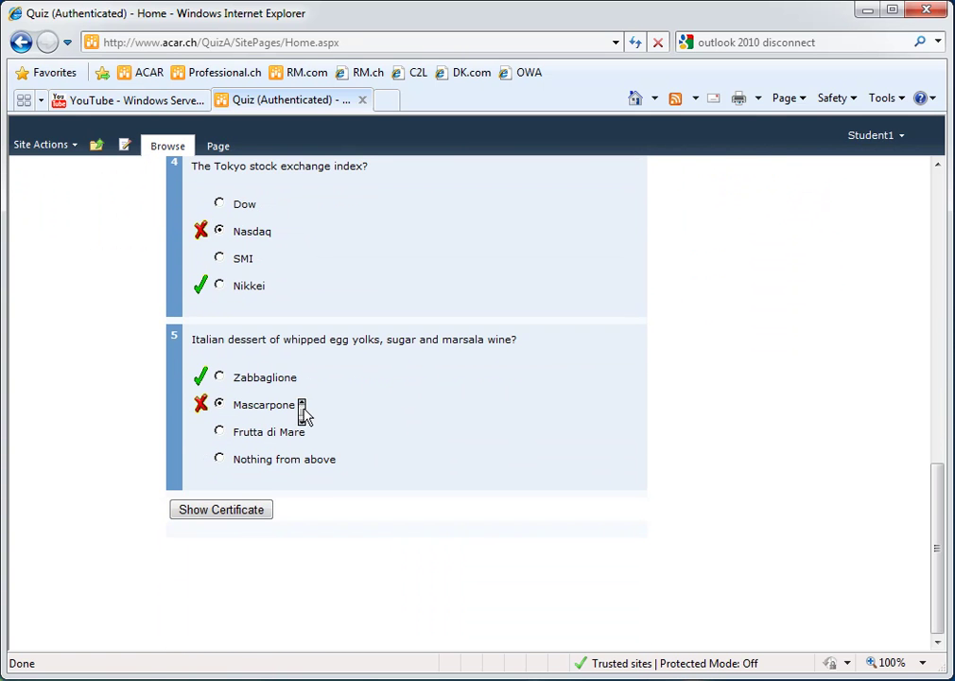
# Step: Show the quiz certificate and examine its participant, quiz, date, score and status entries
pyautogui.click(223, 511)
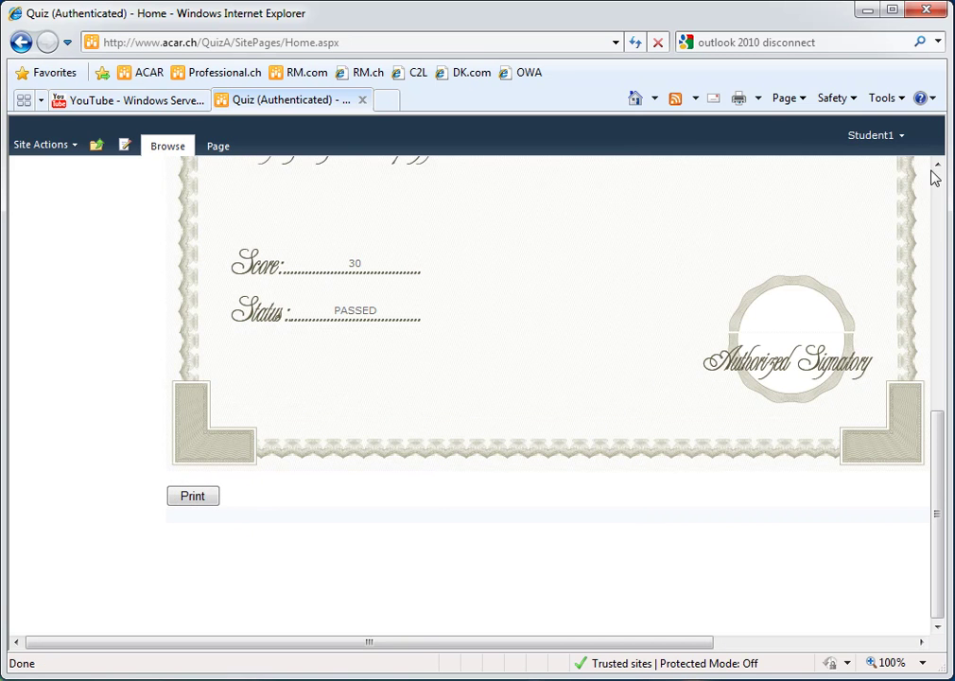
pyautogui.scroll(3, 442, 416)
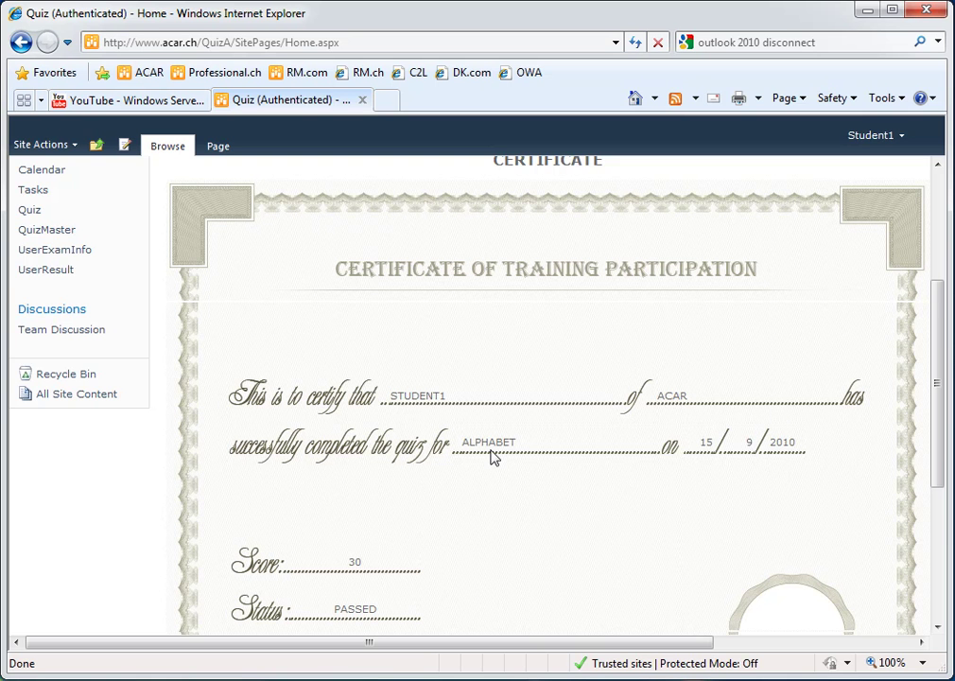
pyautogui.scroll(-1, 748, 464)
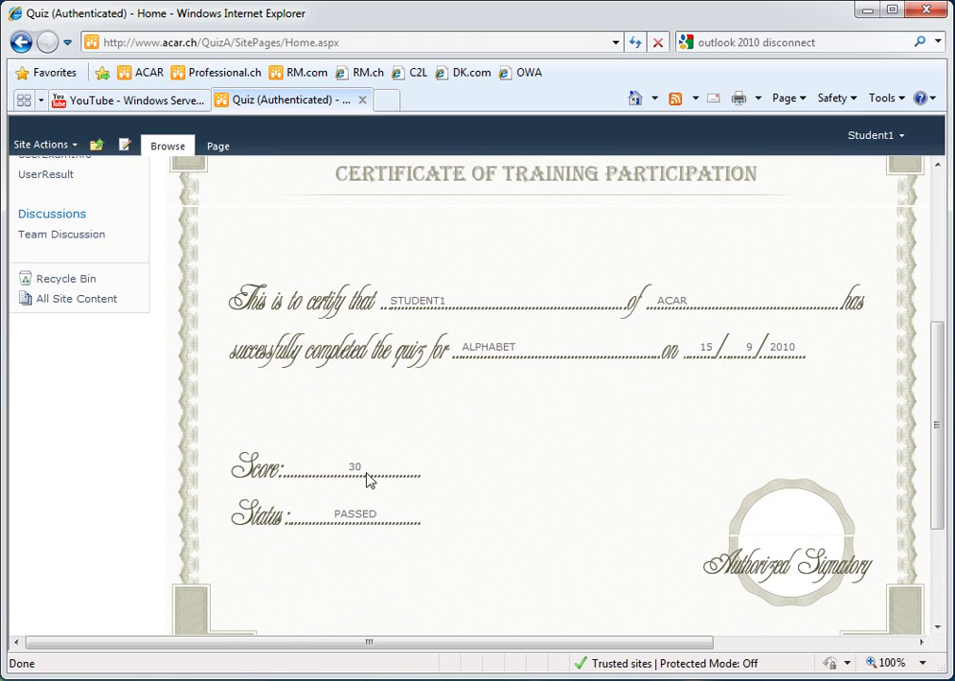
pyautogui.scroll(-1, 478, 551)
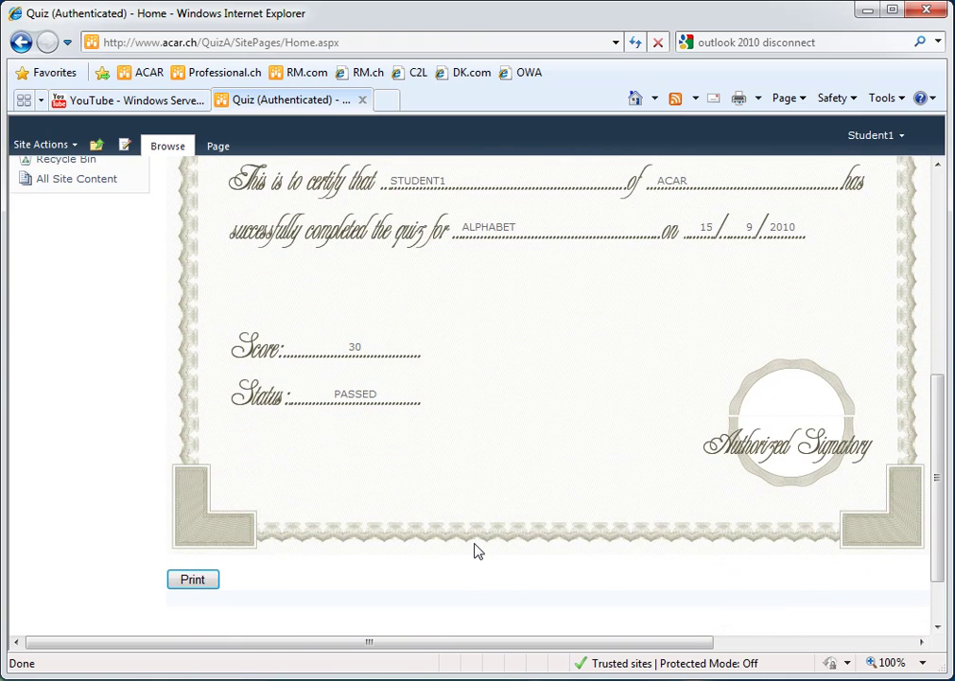
pyautogui.scroll(5, 530, 515)
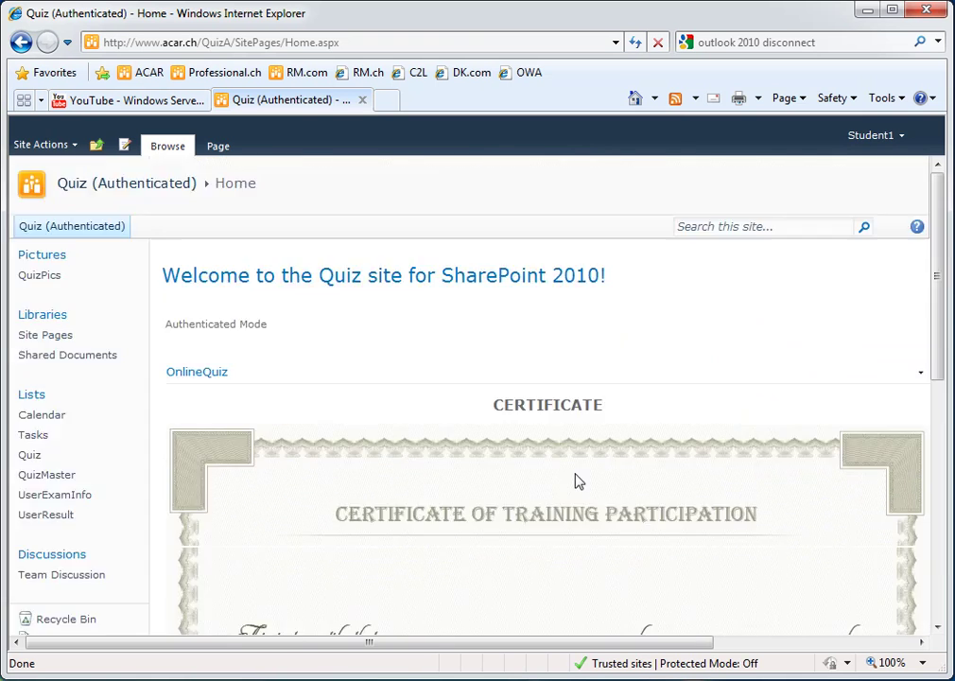
# Step: Sign in to the quiz site as a different user with the acar\teacher1 account and its password
pyautogui.click(871, 140)
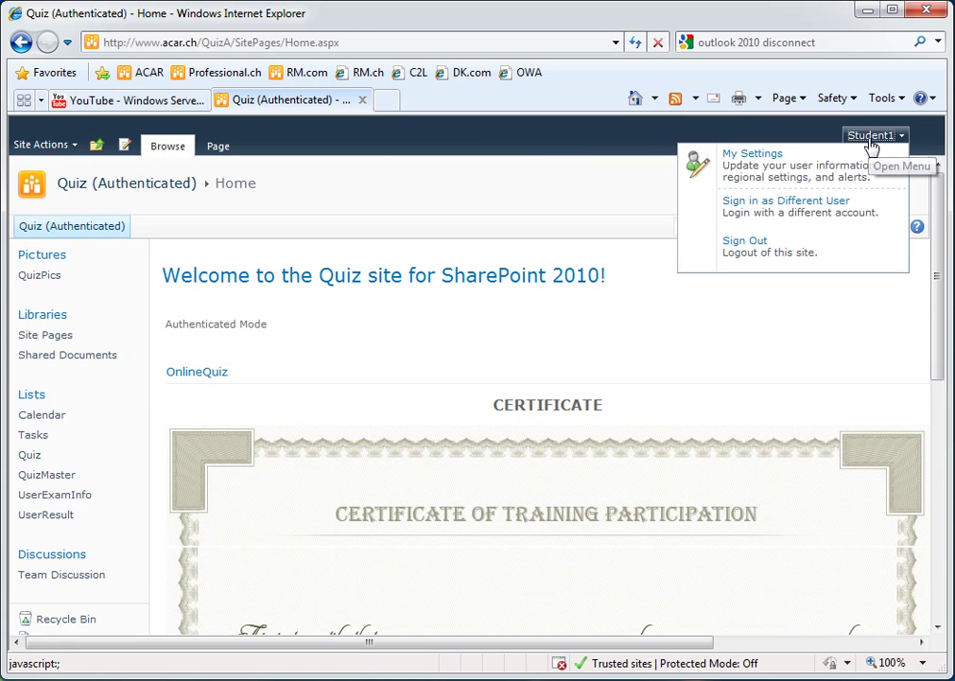
pyautogui.click(811, 217)
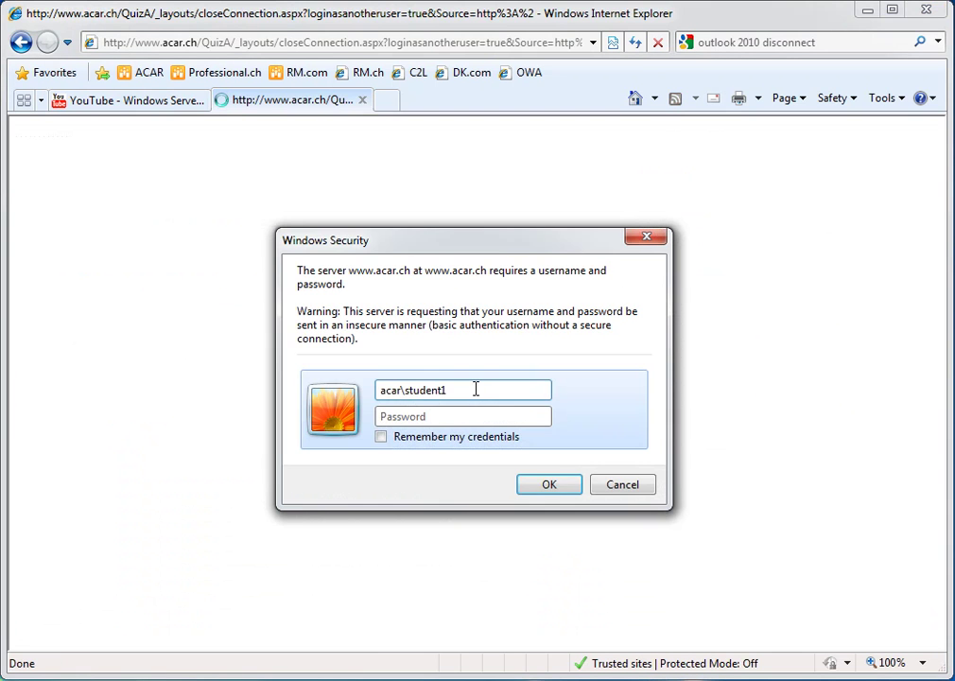
pyautogui.press('BackSpace')
pyautogui.press('BackSpace')
pyautogui.press('BackSpace')
pyautogui.press('BackSpace')
pyautogui.press('BackSpace')
pyautogui.press('BackSpace')
pyautogui.press('BackSpace')
pyautogui.press('BackSpace')
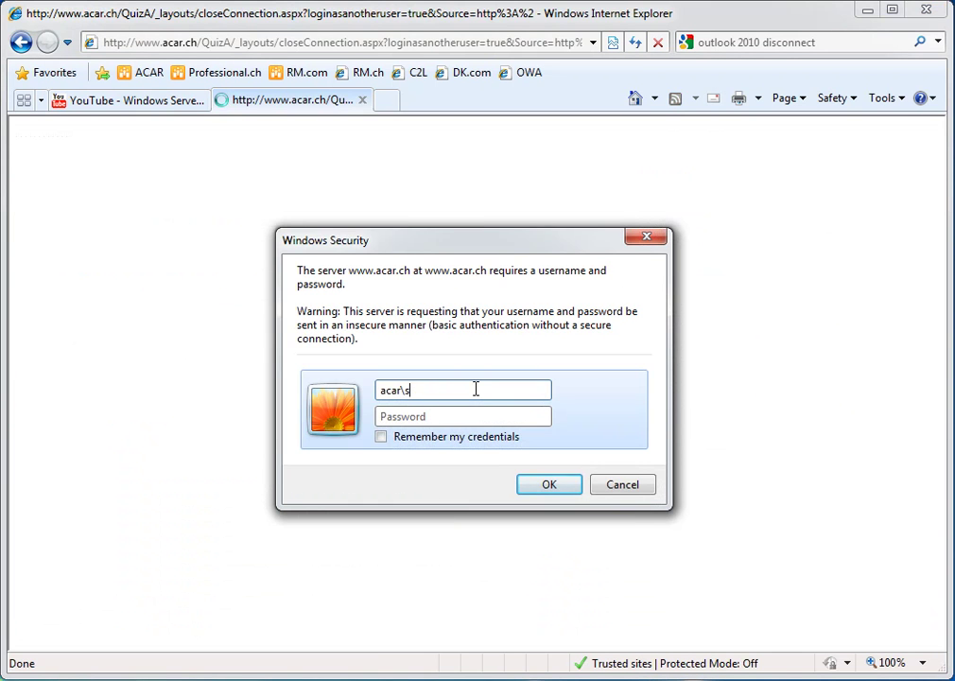
pyautogui.write('teacher')
pyautogui.click(380, 416)
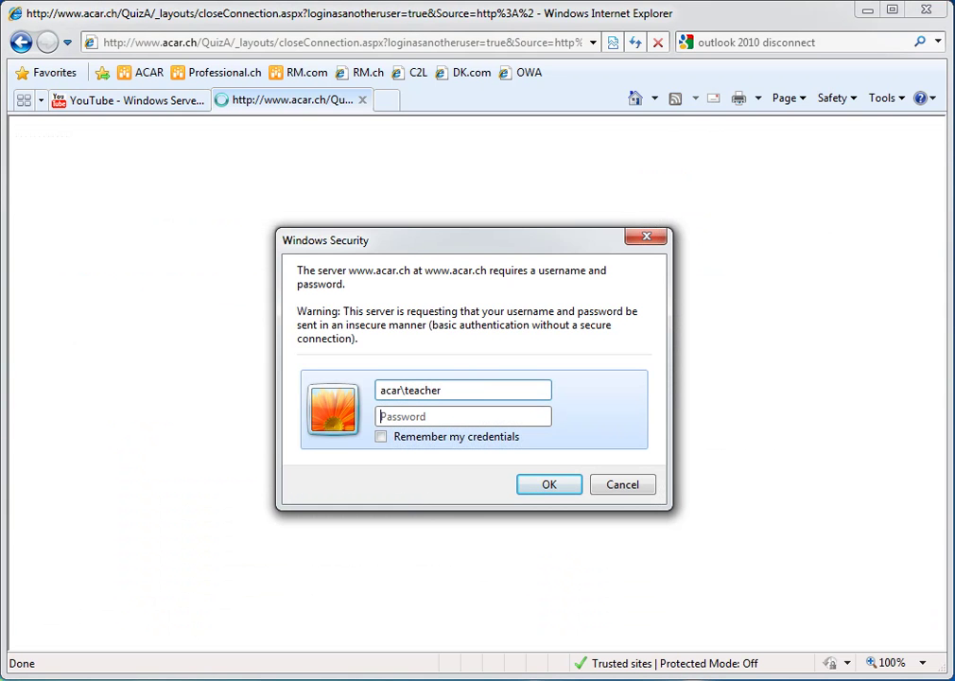
pyautogui.write('1')
pyautogui.press('Tab')
pyautogui.write('●●●●●●●')
pyautogui.click(548, 485)
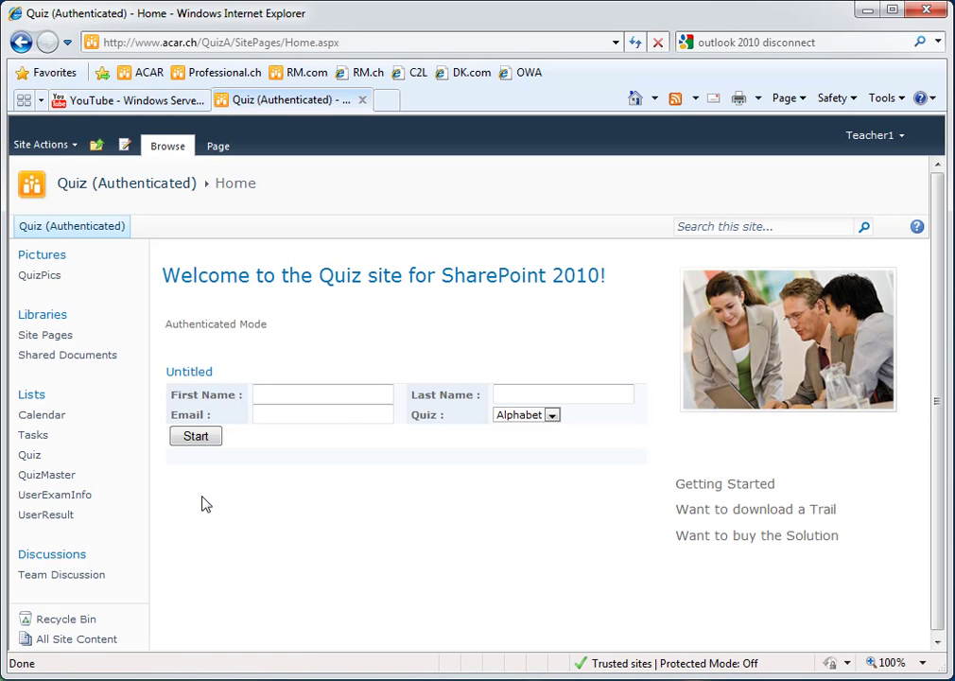
# Step: Open the Quiz list and collapse the Alphabet question group
pyautogui.click(34, 459)
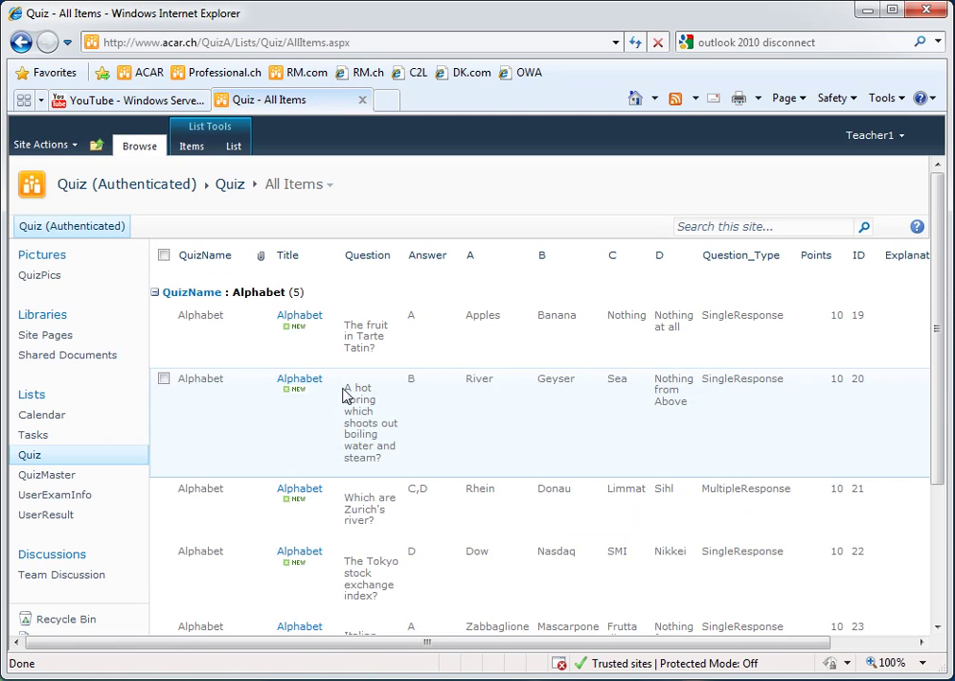
pyautogui.click(206, 295)
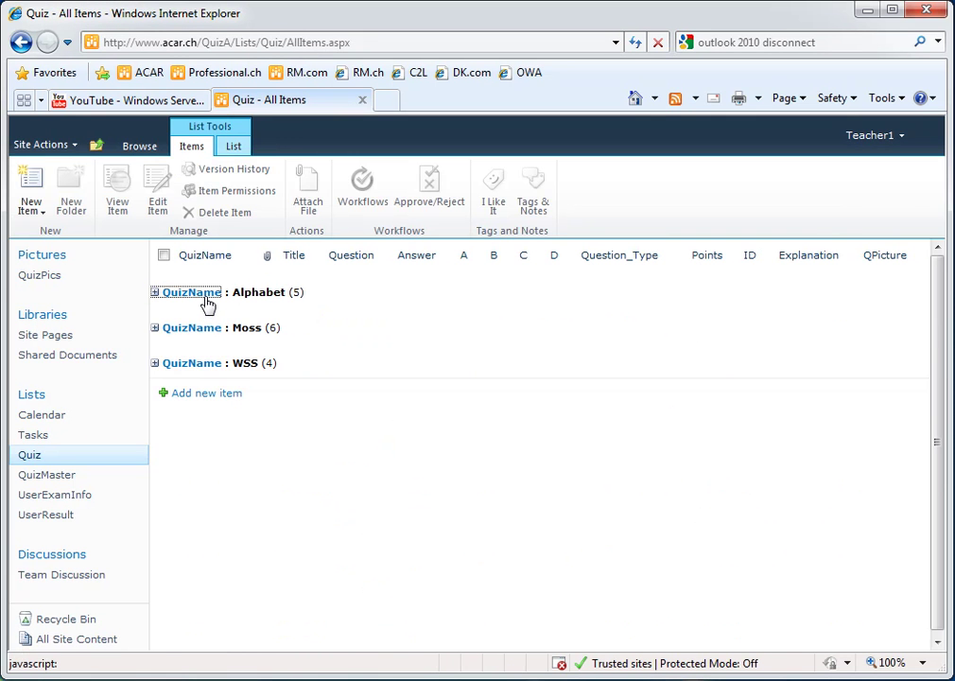
# Step: Open the new item form of the Quiz list, examine its fields from Title to QuizName, and cancel it without saving
pyautogui.click(217, 402)
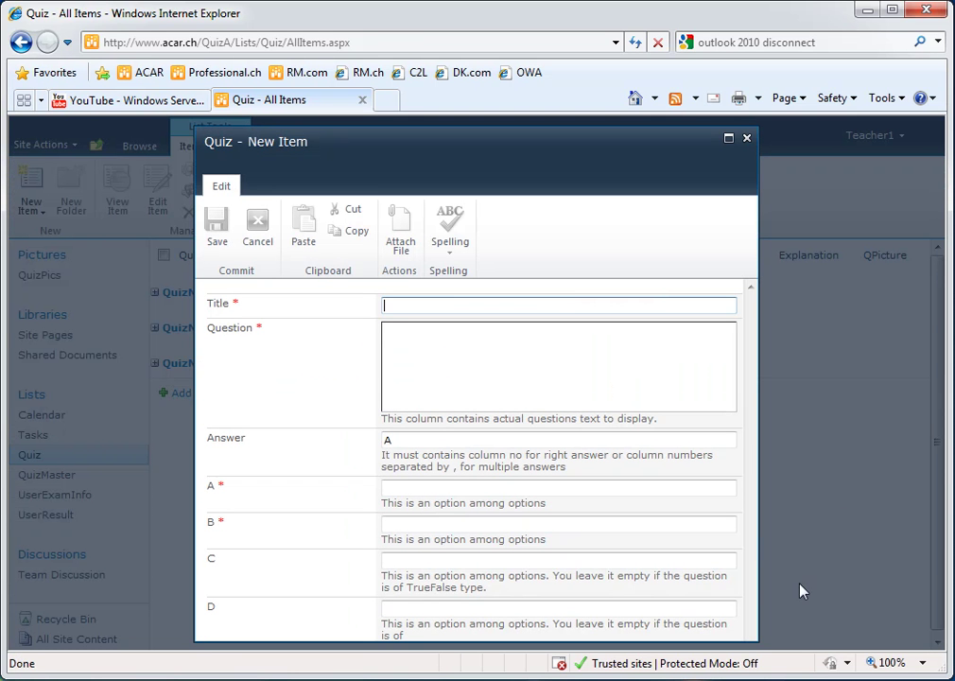
pyautogui.click(750, 631)
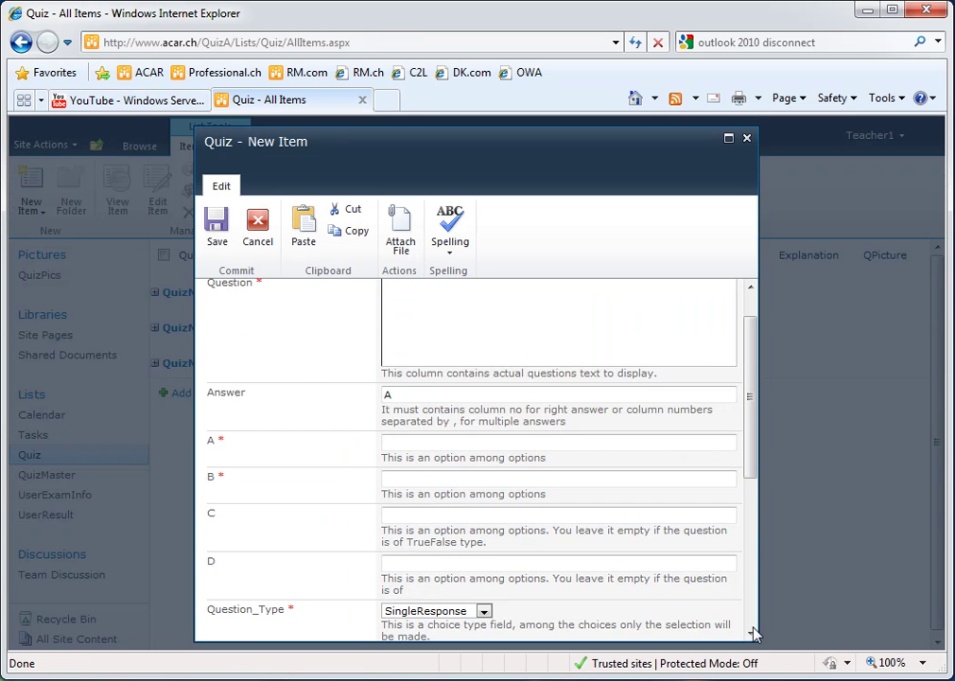
pyautogui.click(750, 631)
pyautogui.click(750, 631)
pyautogui.click(750, 631)
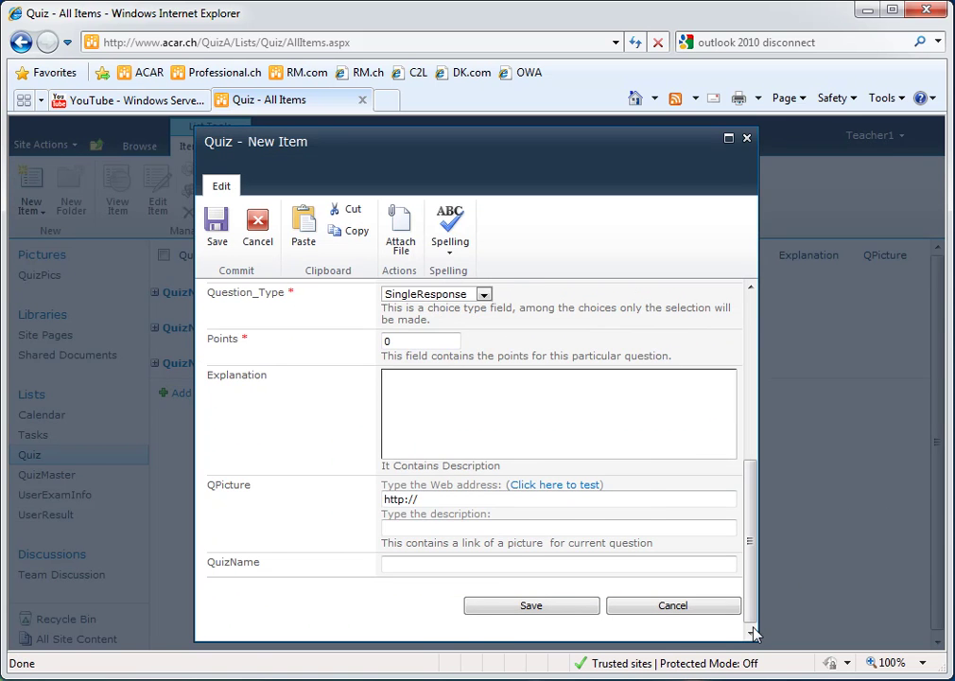
pyautogui.click(673, 608)
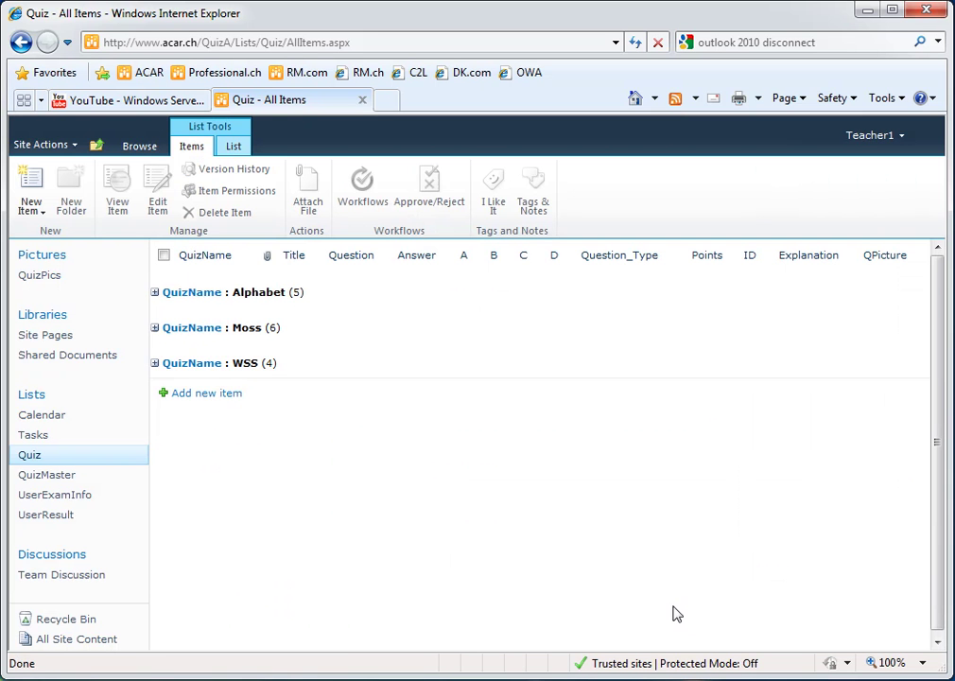
# Step: Examine the quiz settings in the QuizMaster list and student1's Alphabet exam record in the UserExamInfo list
pyautogui.click(58, 480)
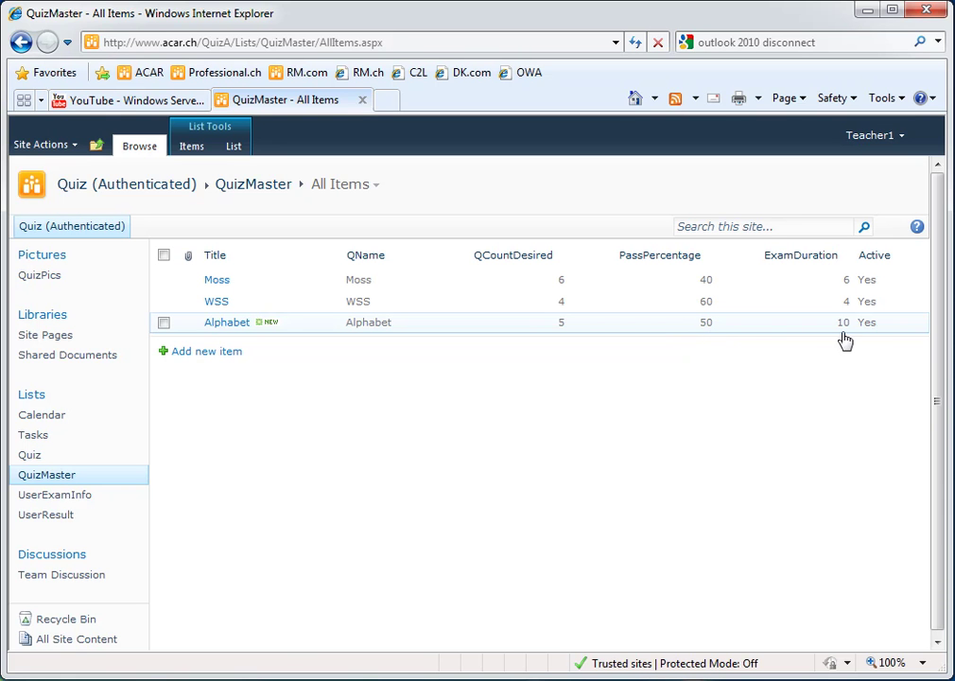
pyautogui.click(57, 495)
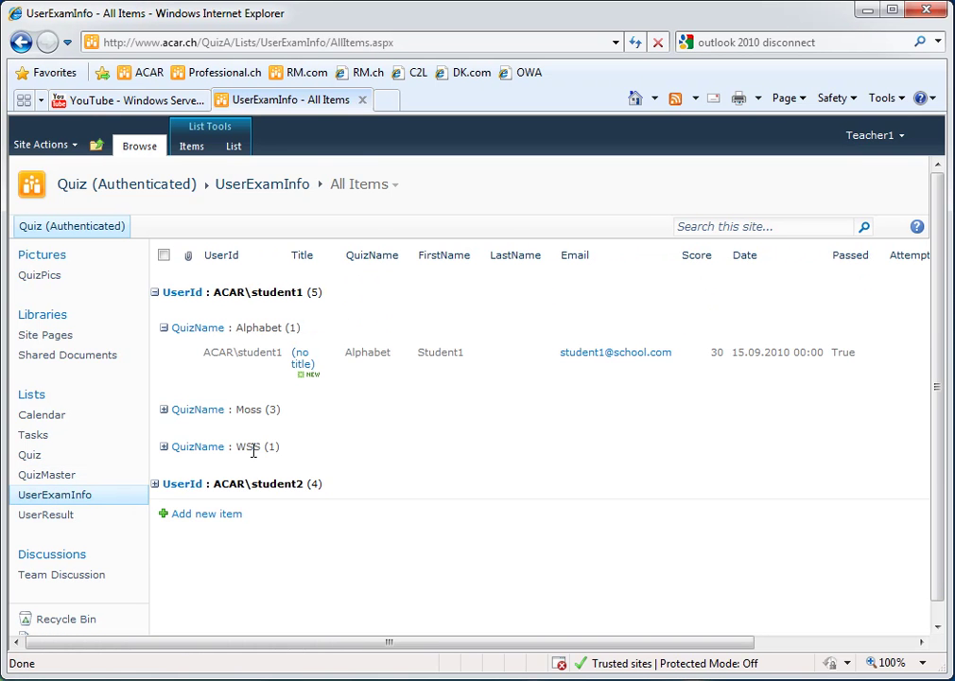
pyautogui.click(185, 330)
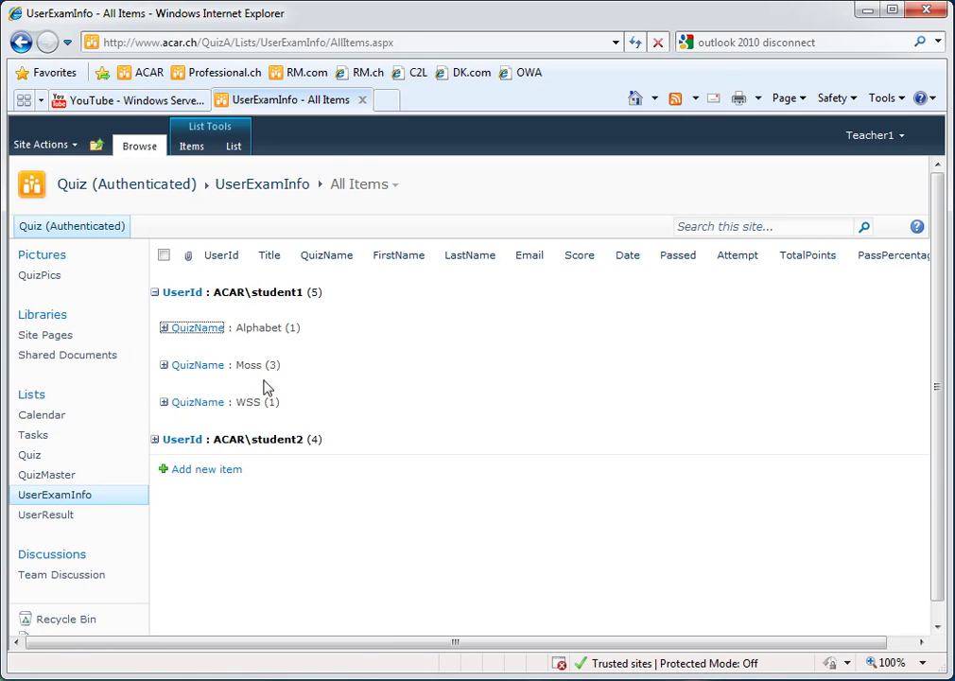
pyautogui.click(207, 336)
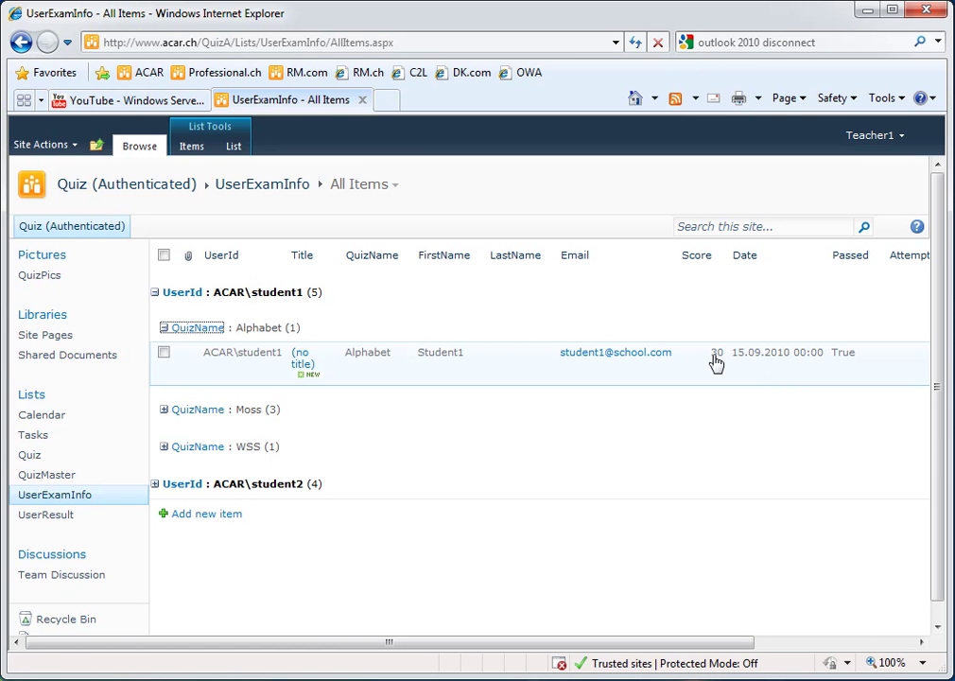
pyautogui.click(889, 643)
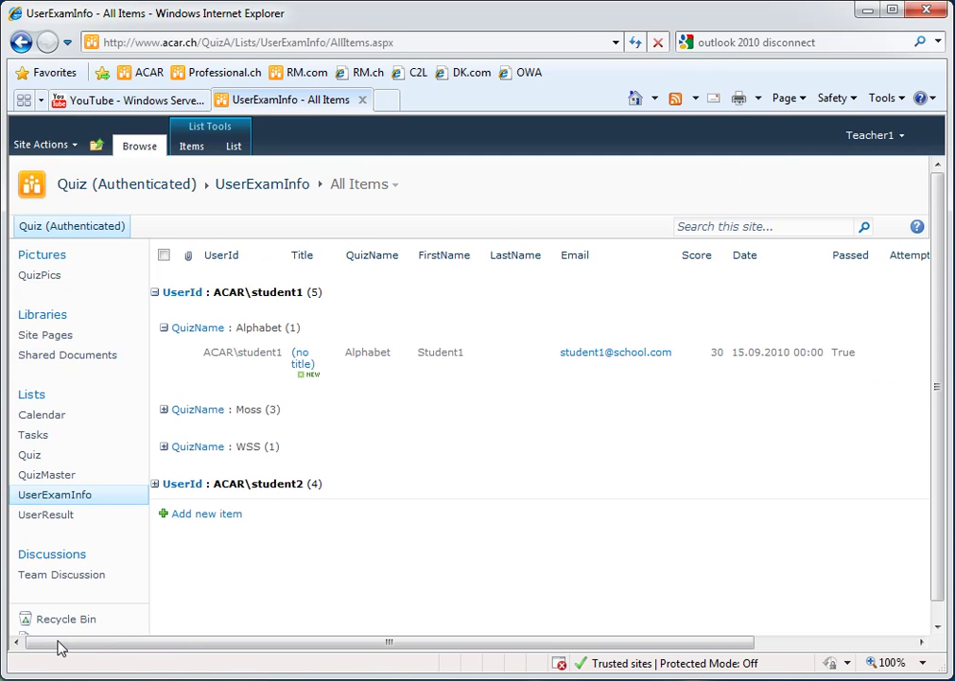
# Step: Open the UserResult list, expand student1's Alphabet group, and examine the attempts, actual and user answers, and points
pyautogui.click(63, 519)
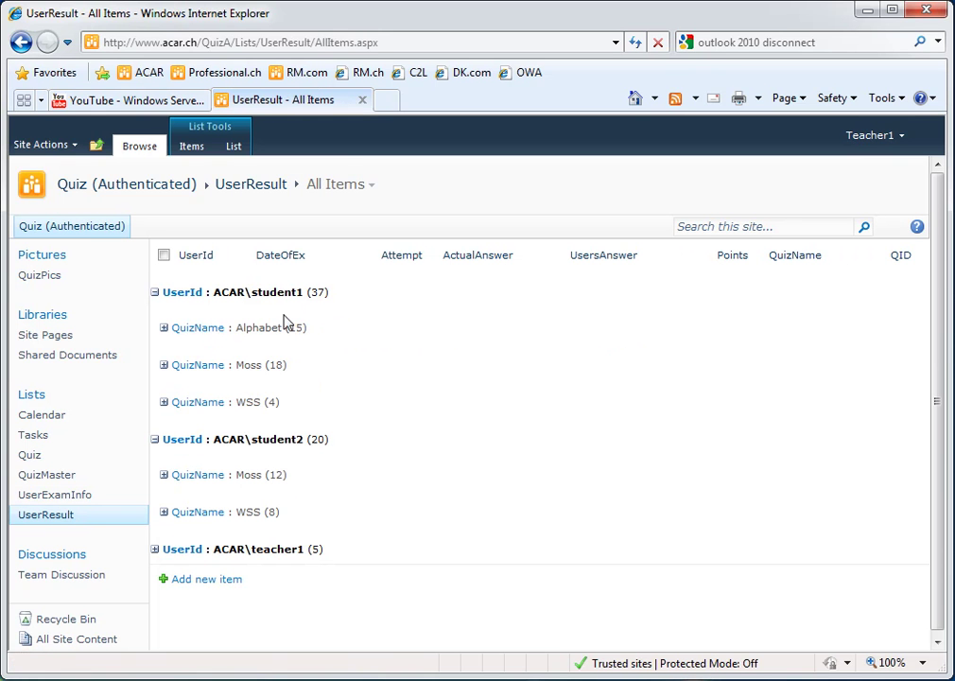
pyautogui.click(209, 334)
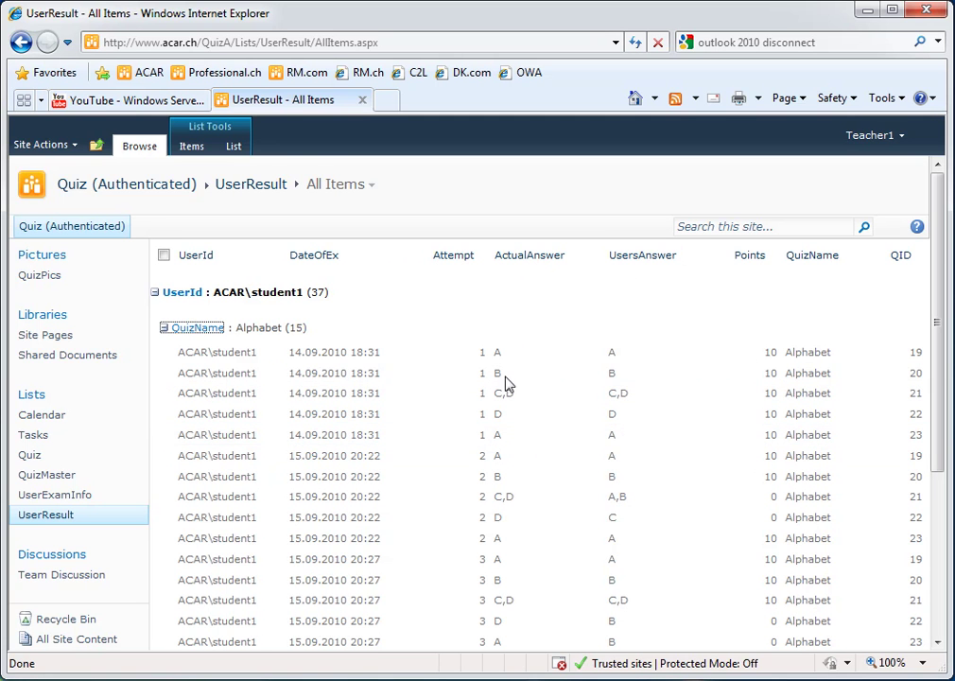
pyautogui.scroll(-1, 507, 404)
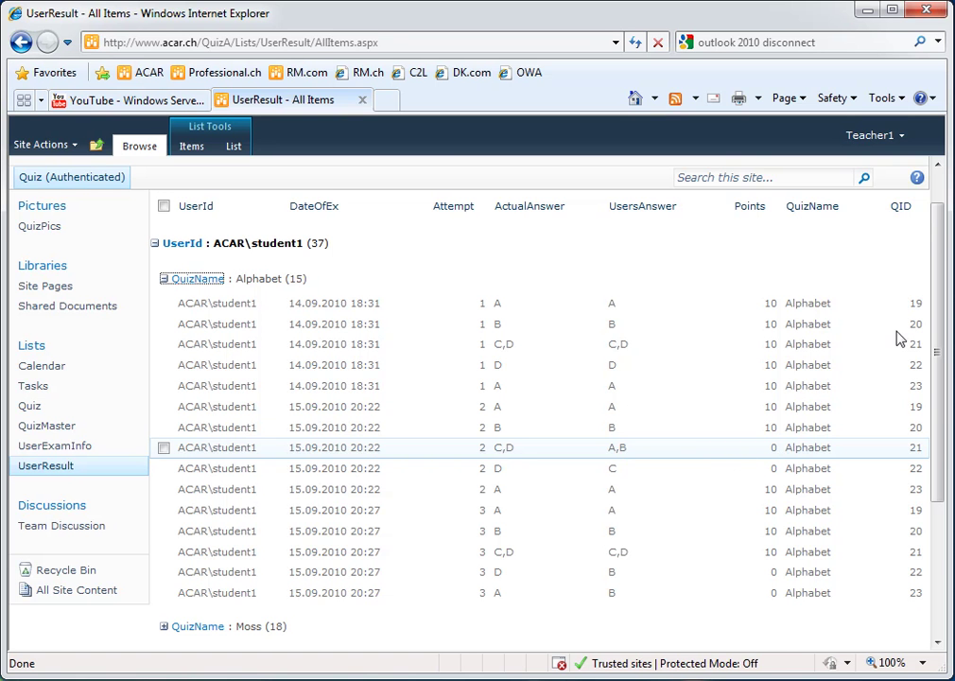
pyautogui.scroll(-3, 646, 420)
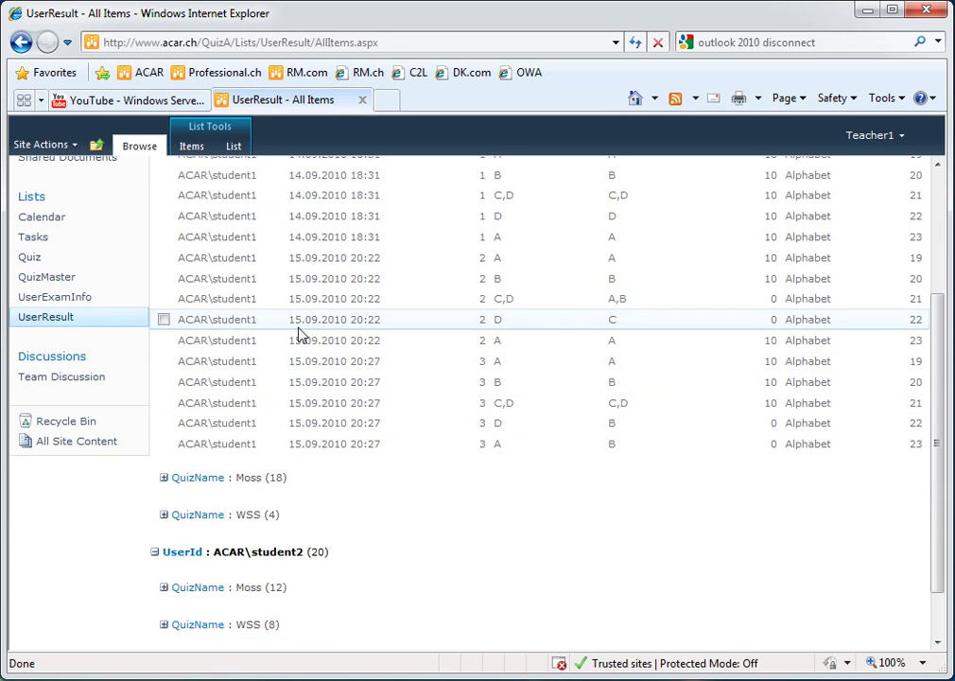
pyautogui.scroll(-1, 297, 331)
pyautogui.scroll(5, 297, 332)
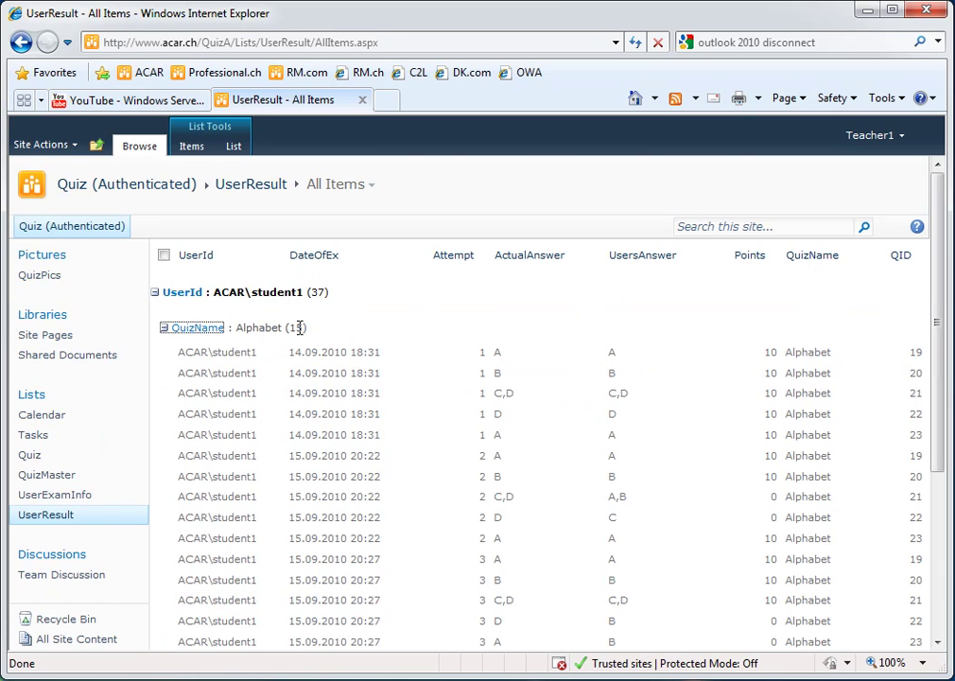
# Step: Open the QuizPics picture library and look through its question pictures and marking icons down to the last one
pyautogui.click(50, 276)
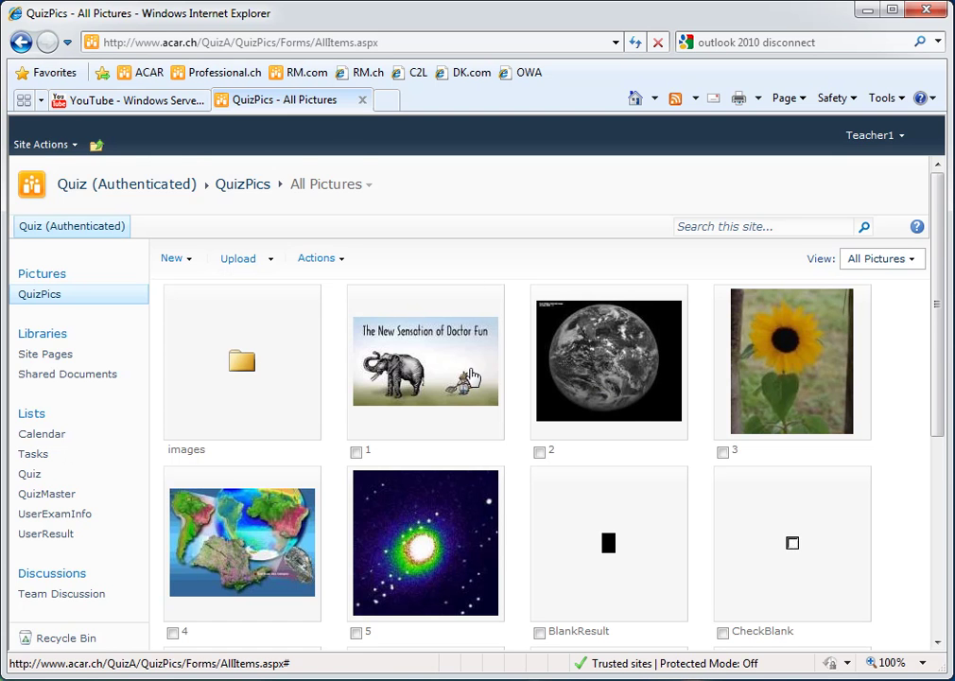
pyautogui.scroll(-2, 473, 376)
pyautogui.scroll(-4, 473, 377)
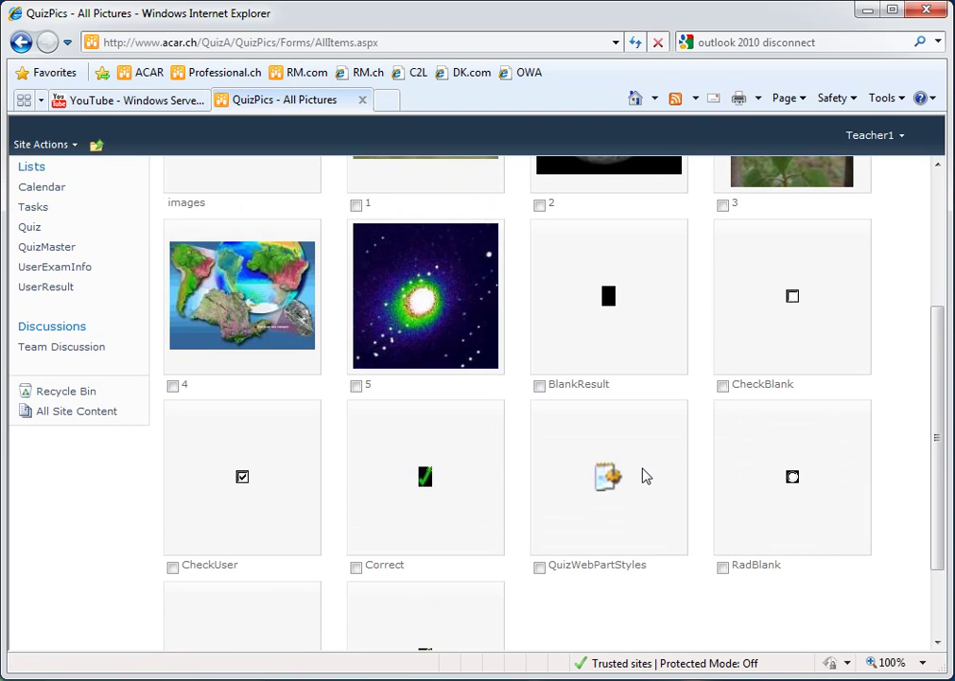
pyautogui.scroll(-2, 643, 475)
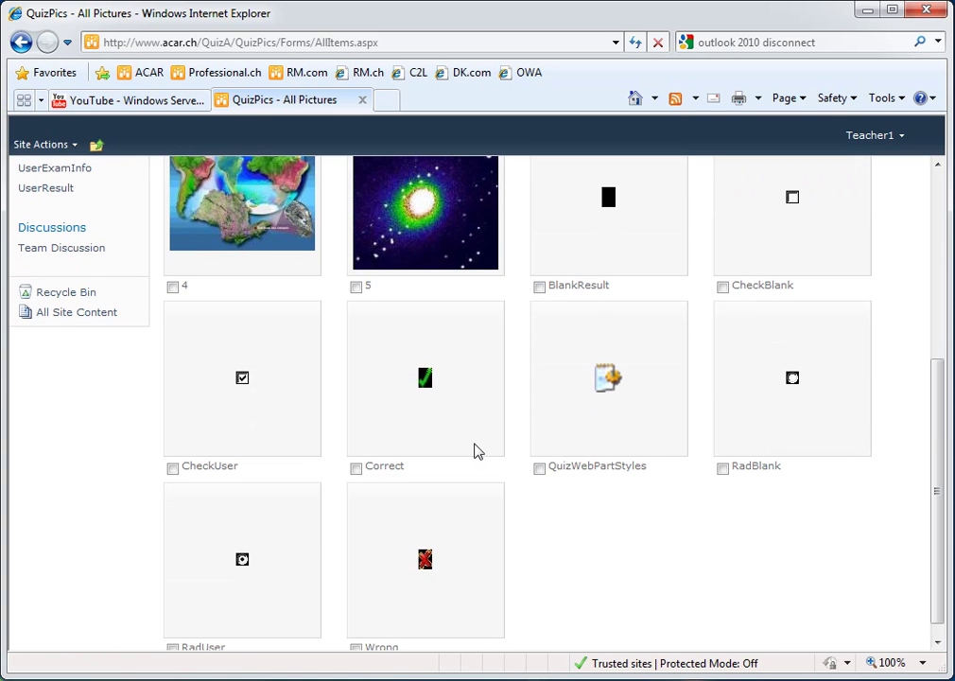
pyautogui.scroll(-1, 399, 590)
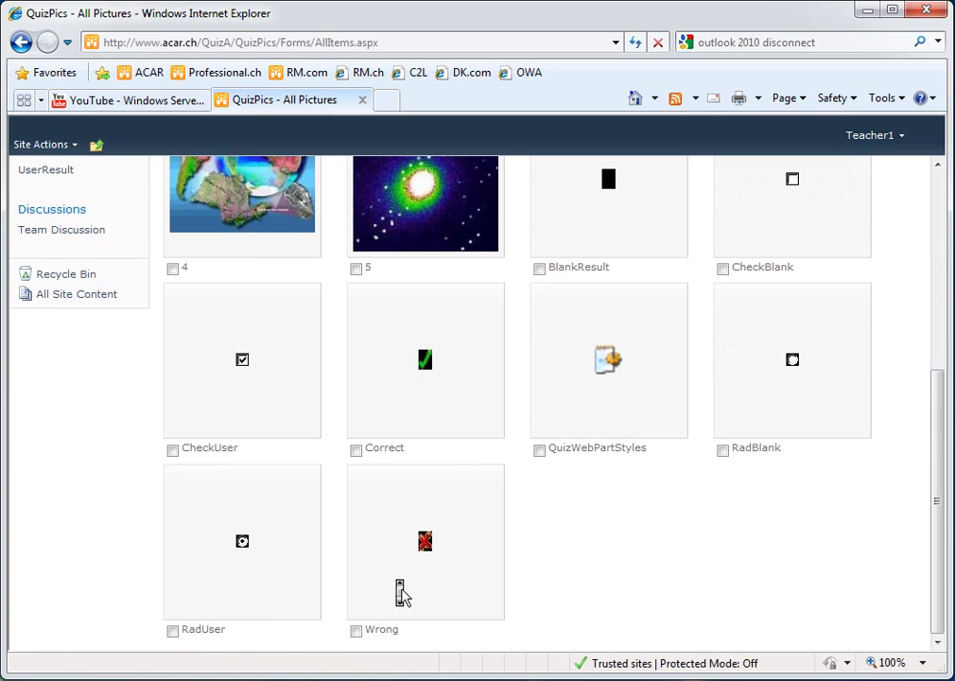